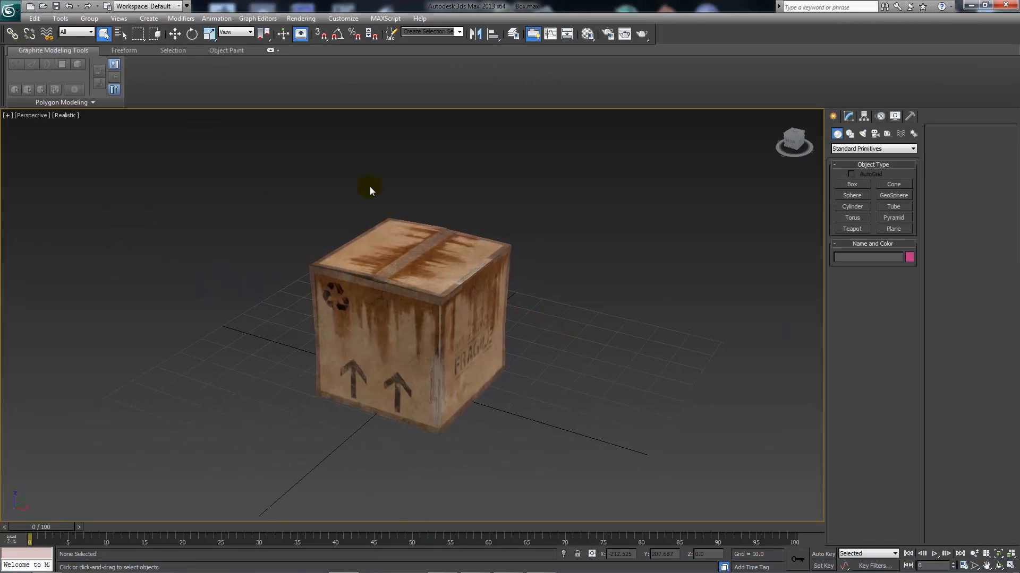
- Select the cardboard box and preview its material in the Material Editor
left_click(410, 272)
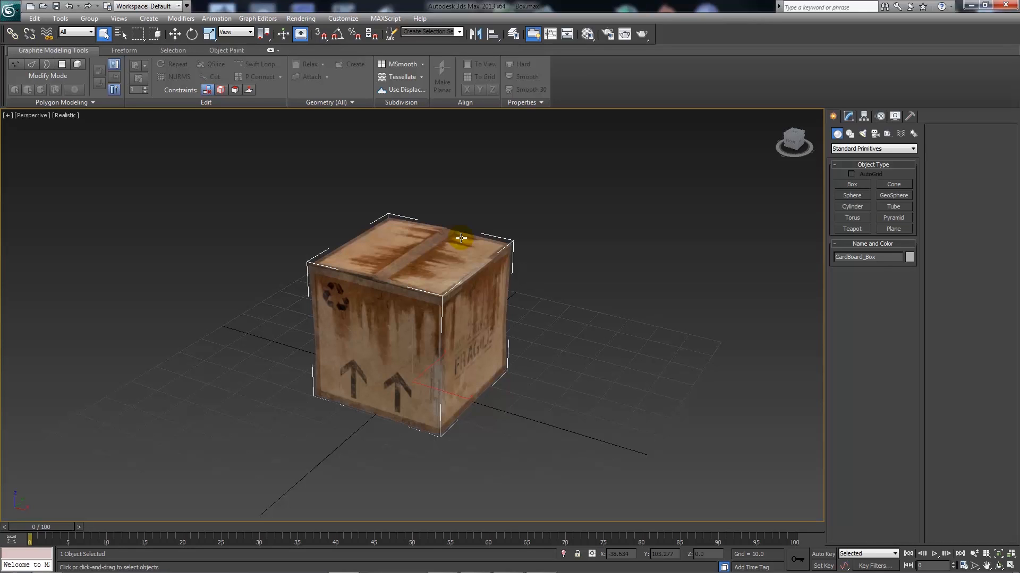
key("m")
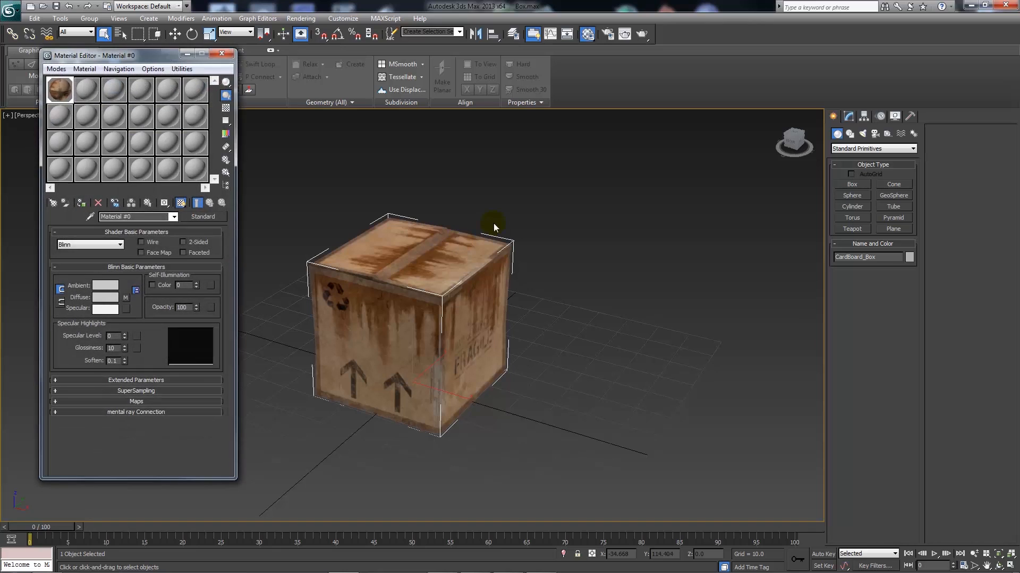
double_click(62, 91)
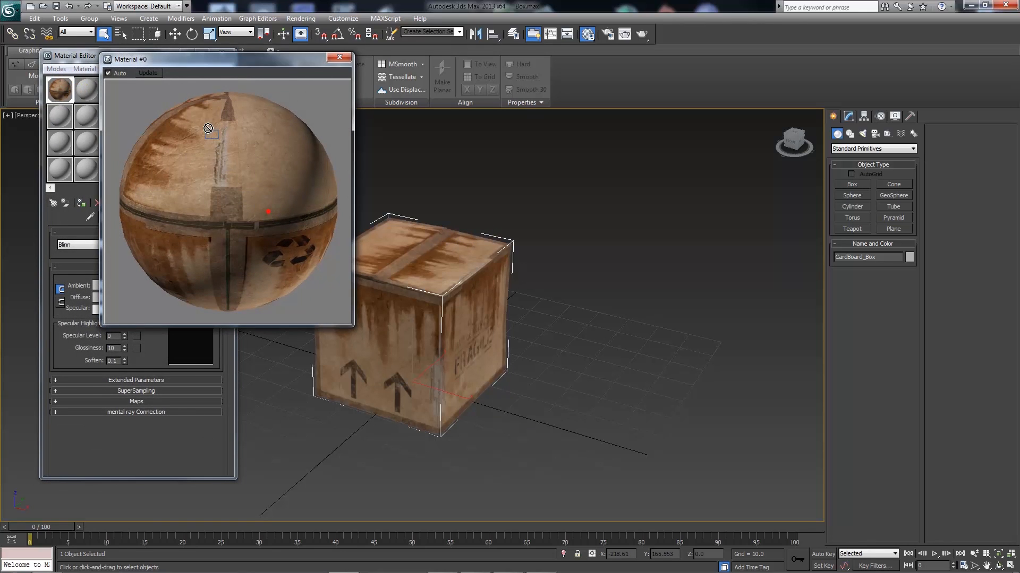
right_click(256, 203)
left_click(244, 170)
left_click(344, 58)
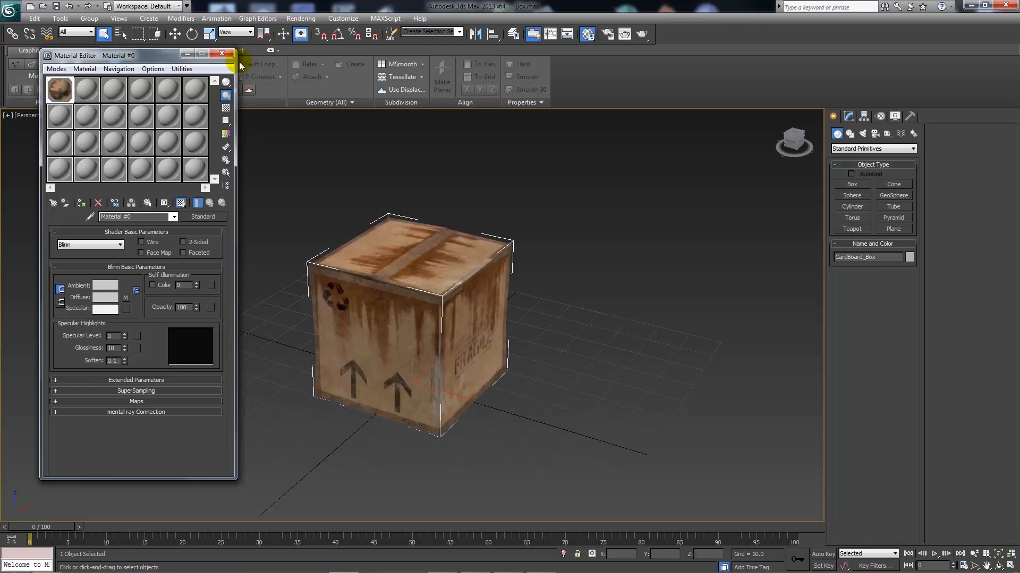
left_click(224, 53)
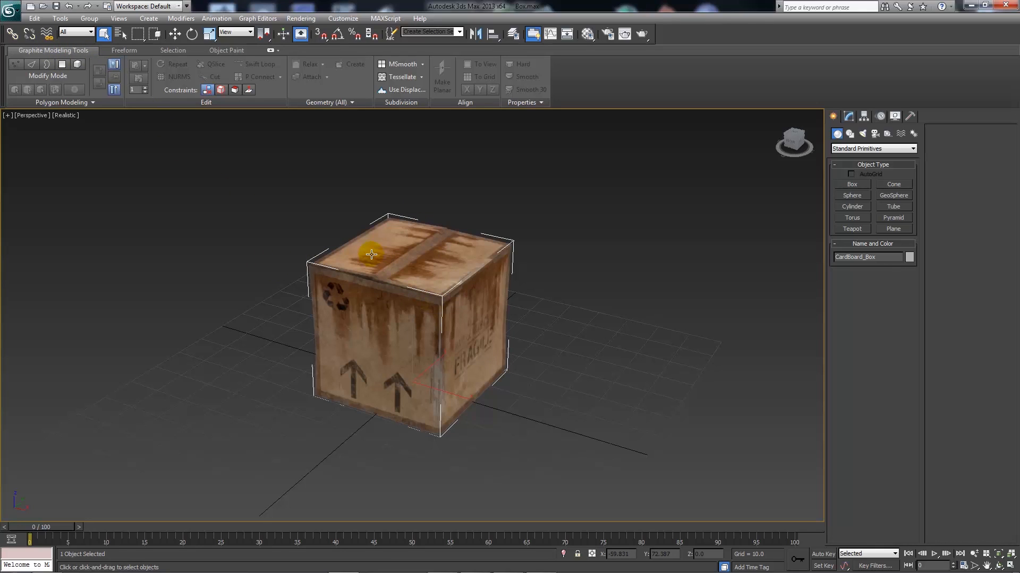
- Export the scene as FBX named Cardboard_Box into the Models\Cardboard_Box folder
left_click(13, 13)
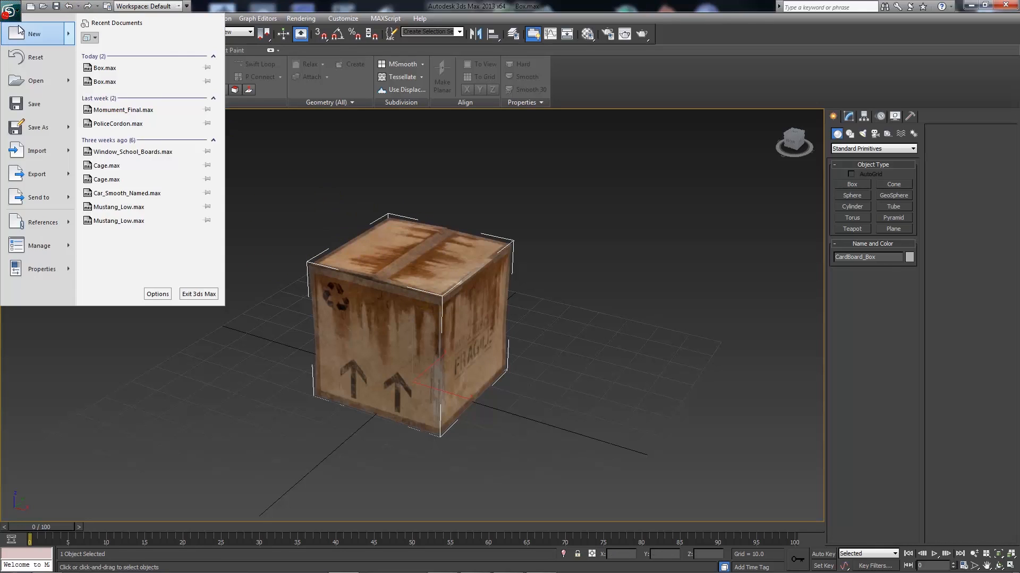
mouse_move(59, 177)
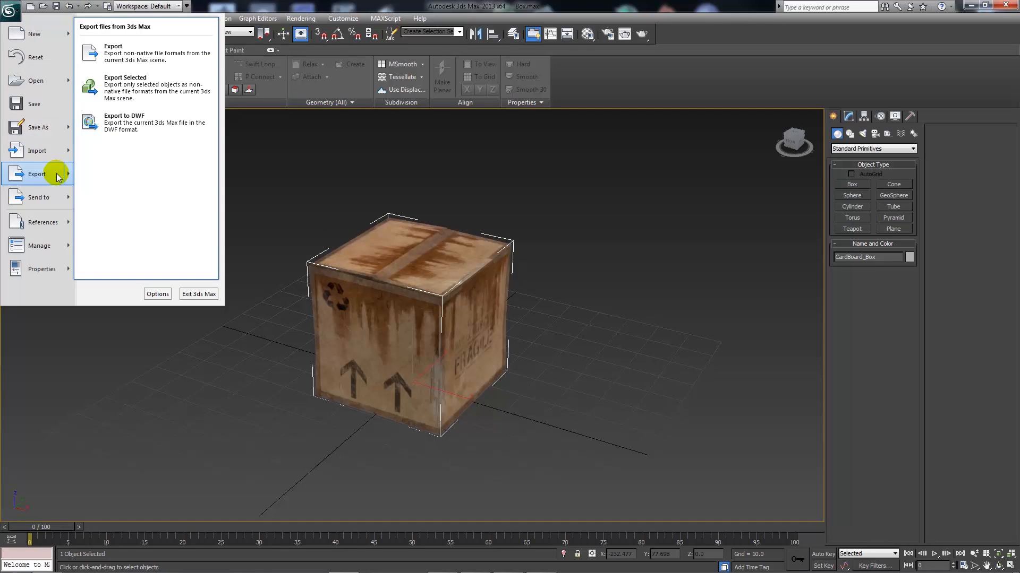
left_click(140, 59)
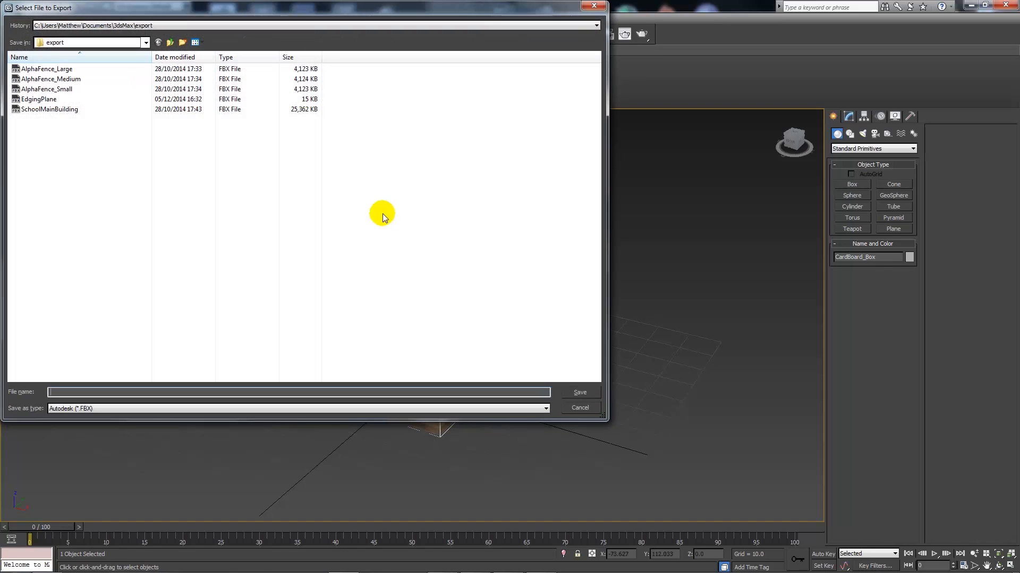
left_click(145, 43)
left_click(104, 349)
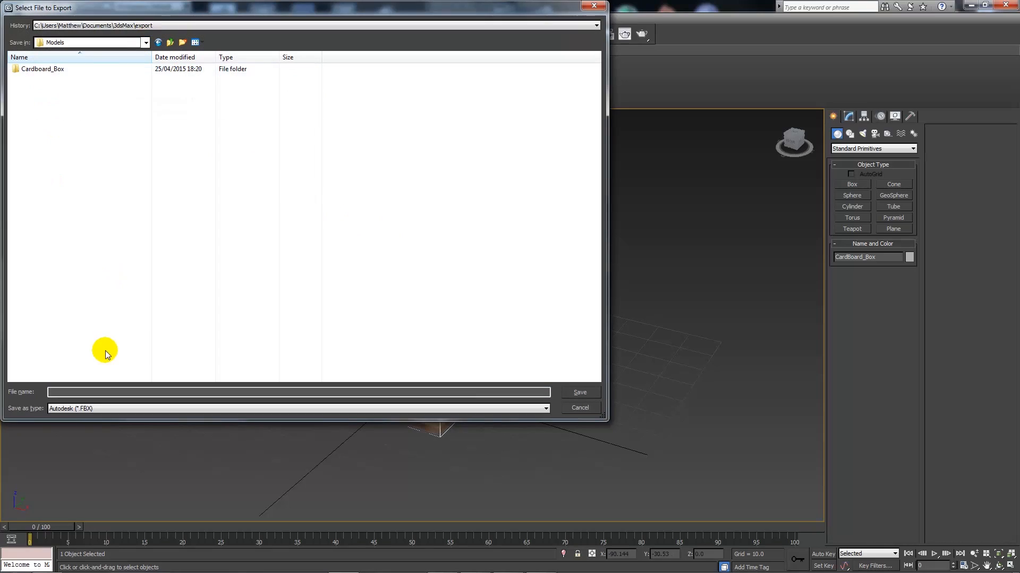
left_click(91, 393)
type("Cardboard_Box")
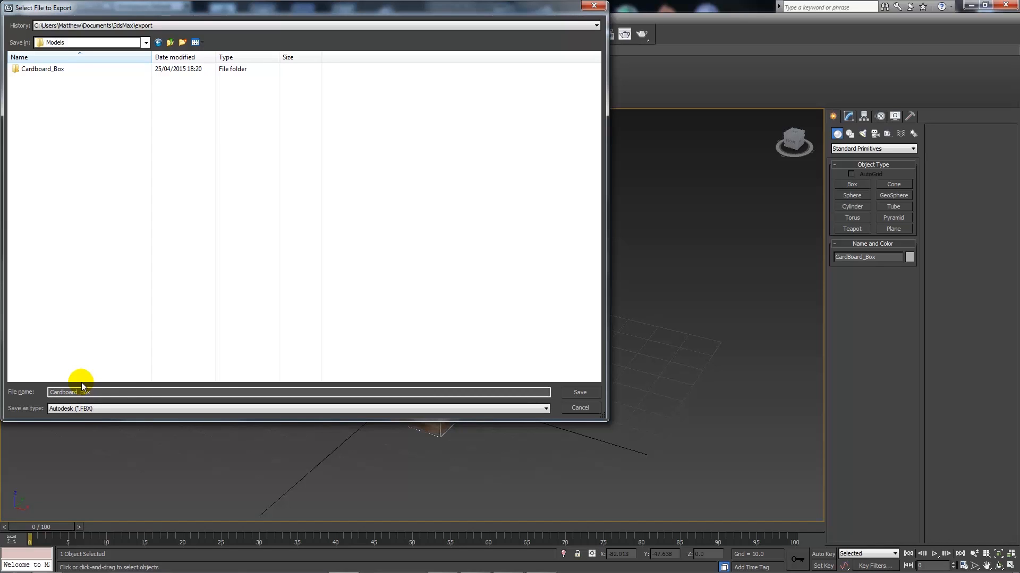
left_click(77, 412)
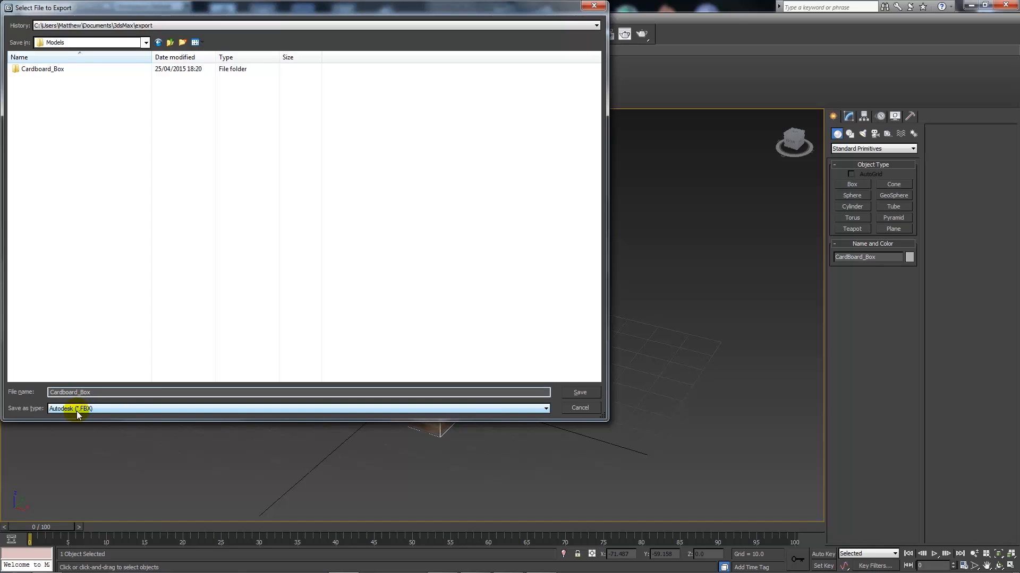
left_click(578, 393)
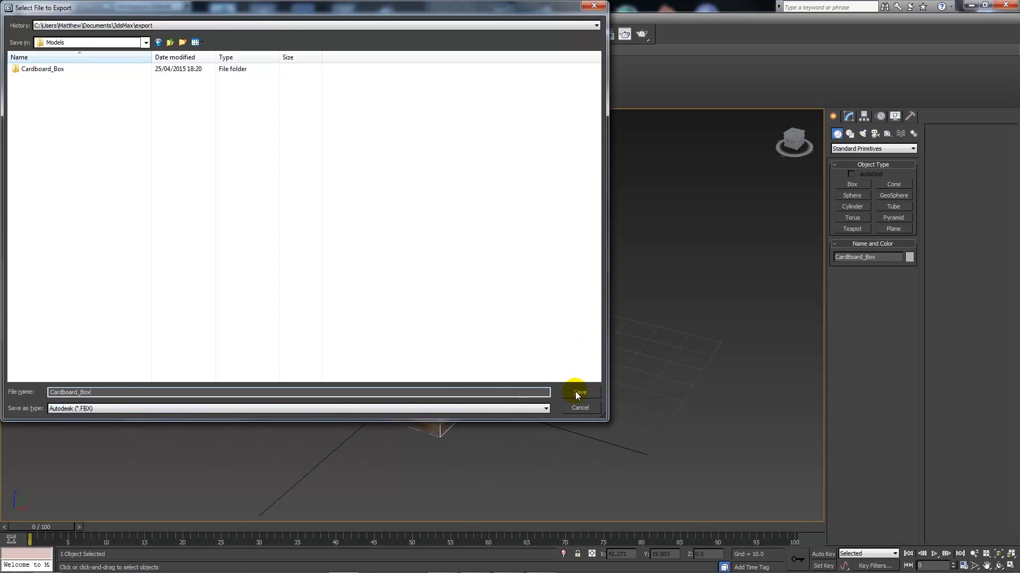
left_click(578, 393)
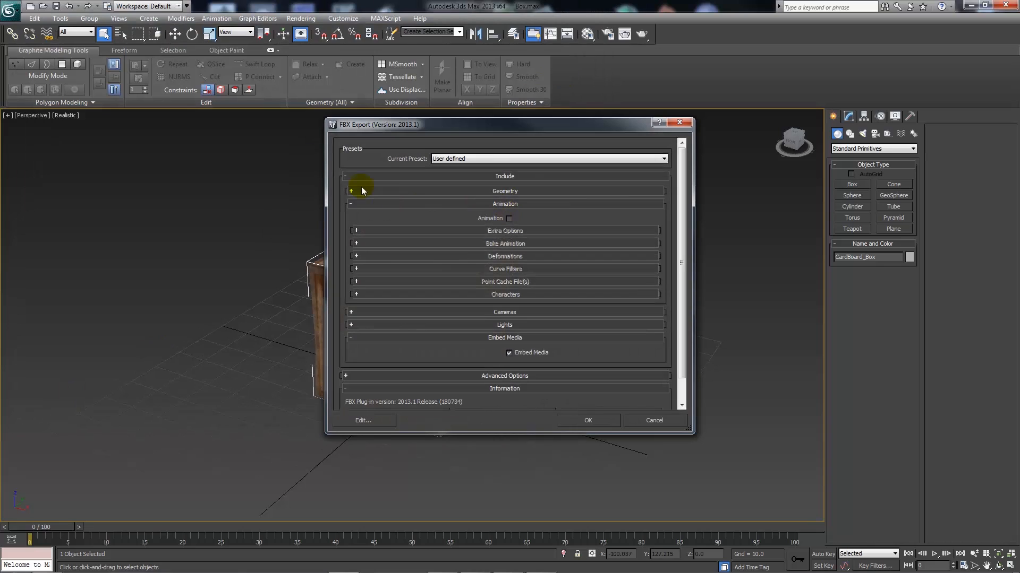
- Tick Embed Media in the FBX export options, review Animation and Geometry, and confirm
left_click(352, 204)
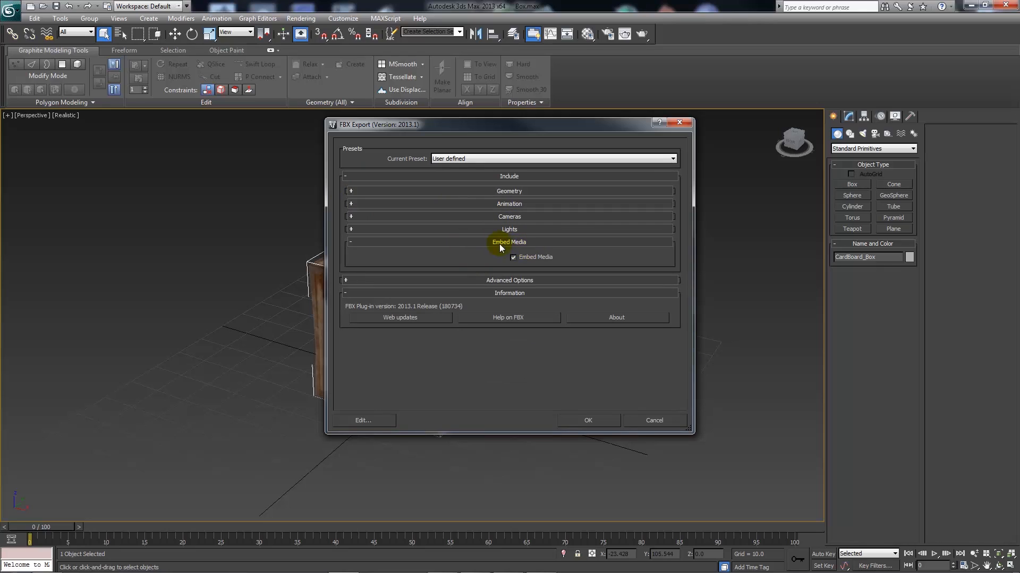
left_click(513, 256)
left_click(351, 177)
left_click(347, 175)
left_click(508, 205)
left_click(503, 202)
left_click(501, 192)
left_click(500, 192)
left_click(604, 418)
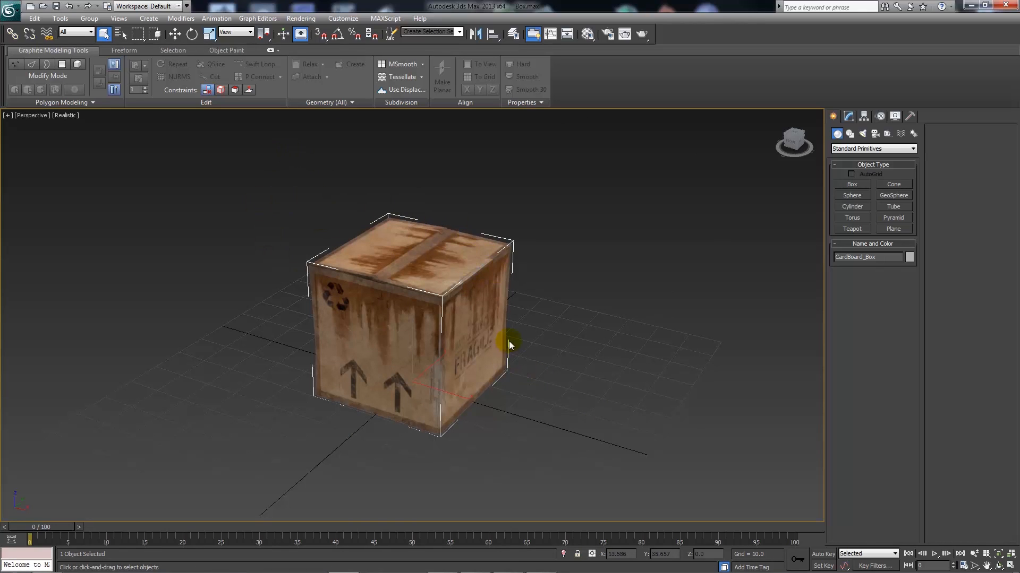
- In the Unreal Editor, create a Models folder inside Content
mouse_move(537, 571)
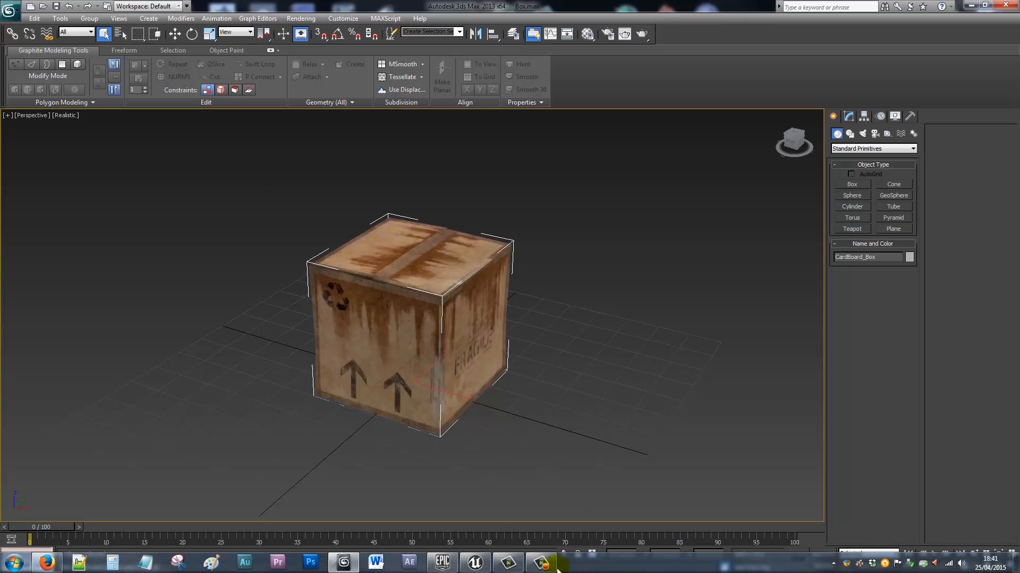
left_click(471, 566)
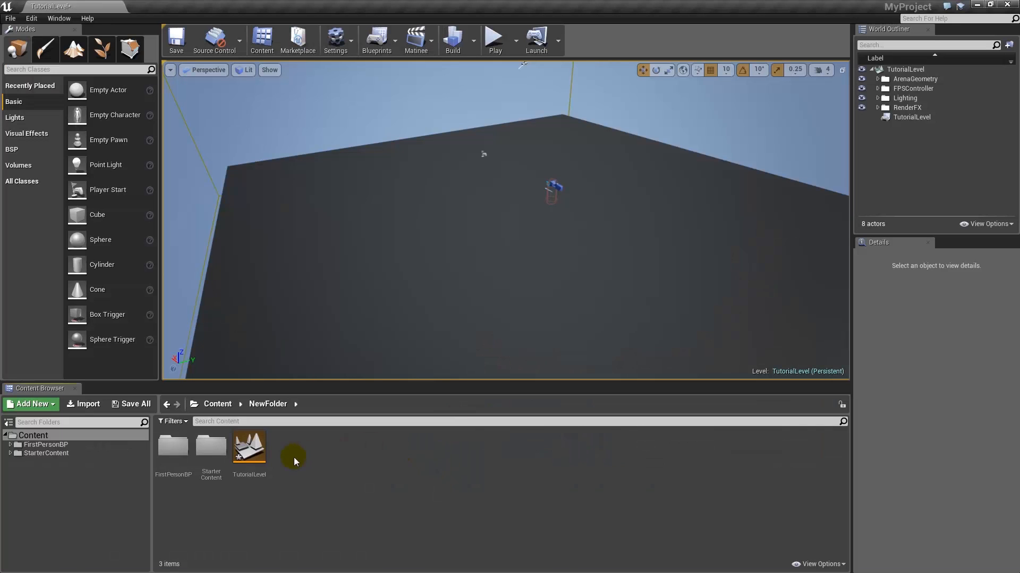
left_click(57, 475)
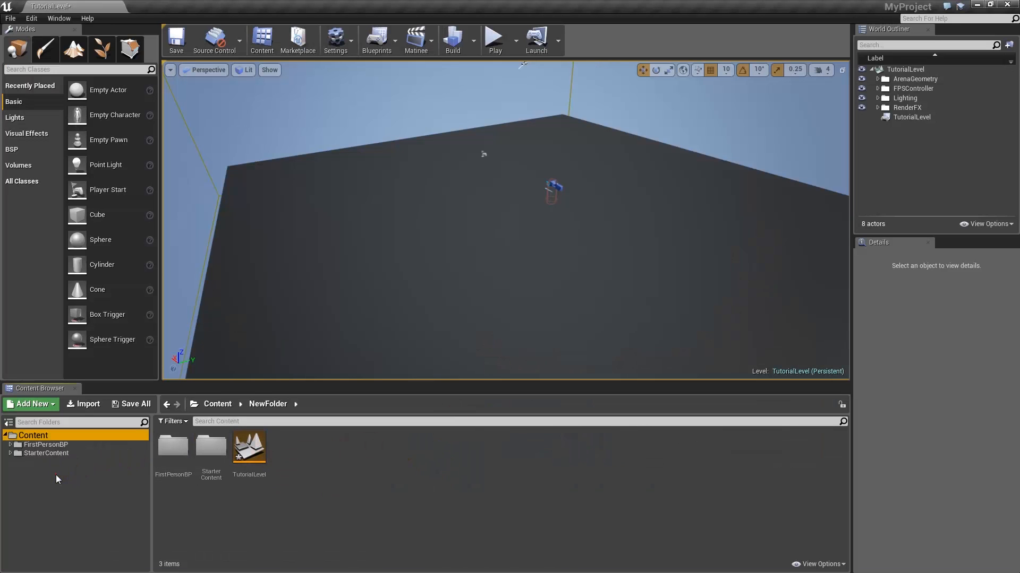
right_click(40, 438)
left_click(75, 275)
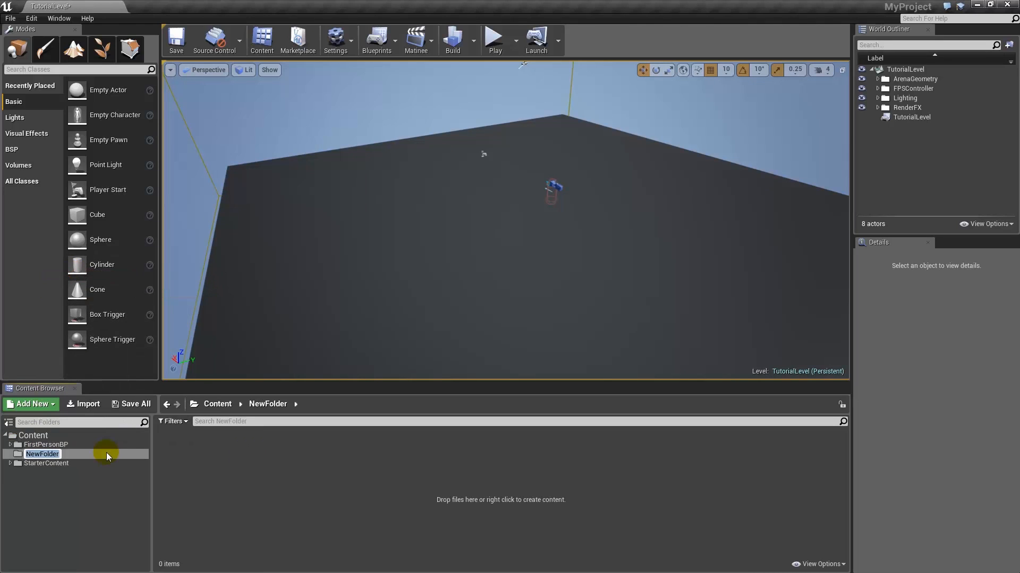
type("Models")
key("Return")
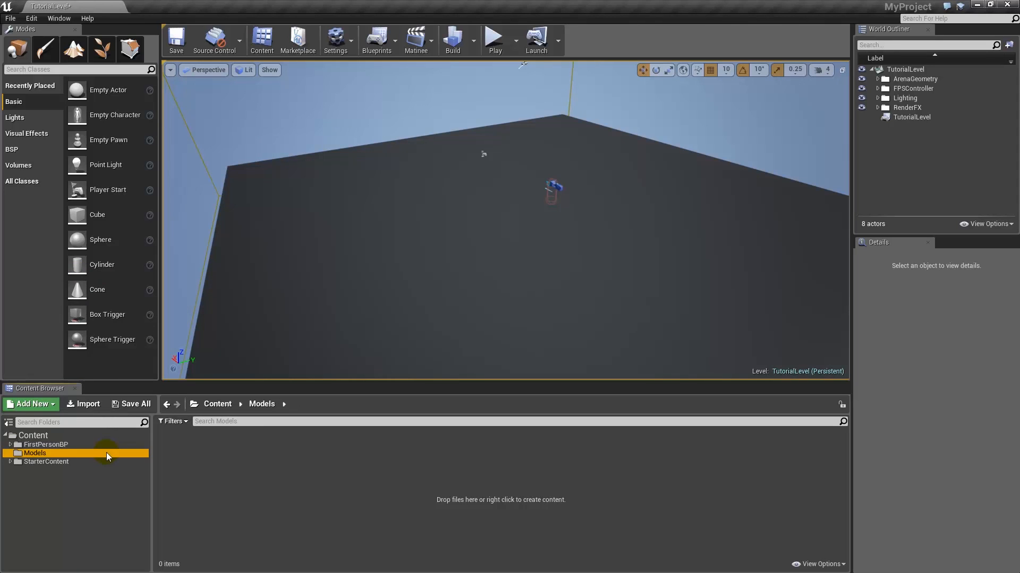
- Create a folder named Cardboardbox inside Models, without the invalid space
right_click(33, 454)
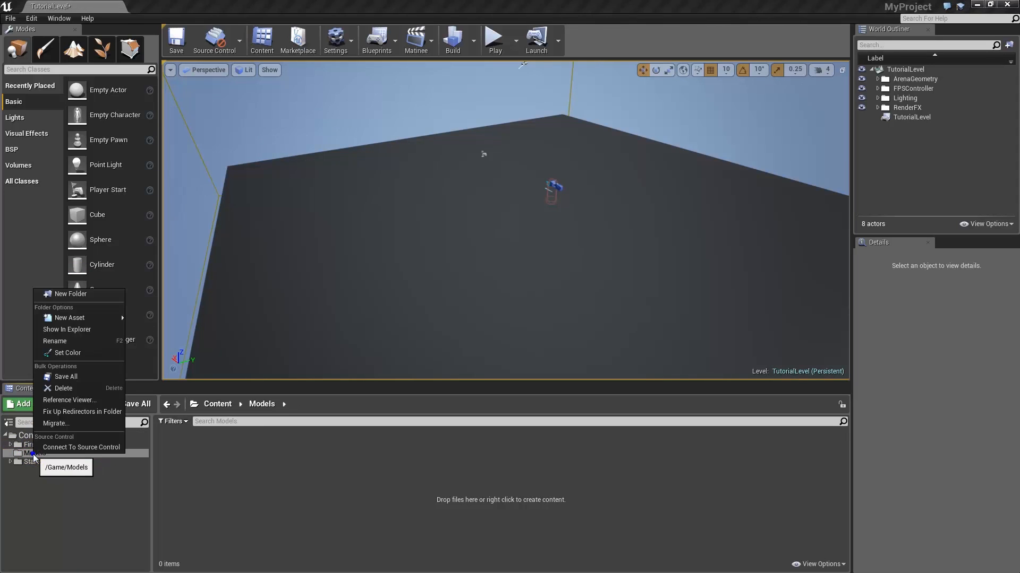
left_click(91, 296)
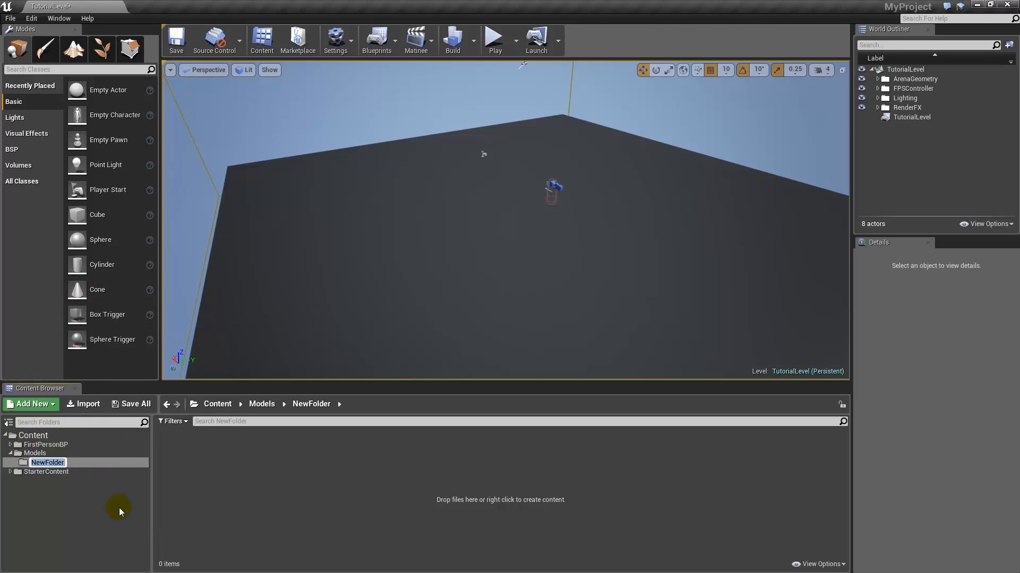
type("Cardboard Box")
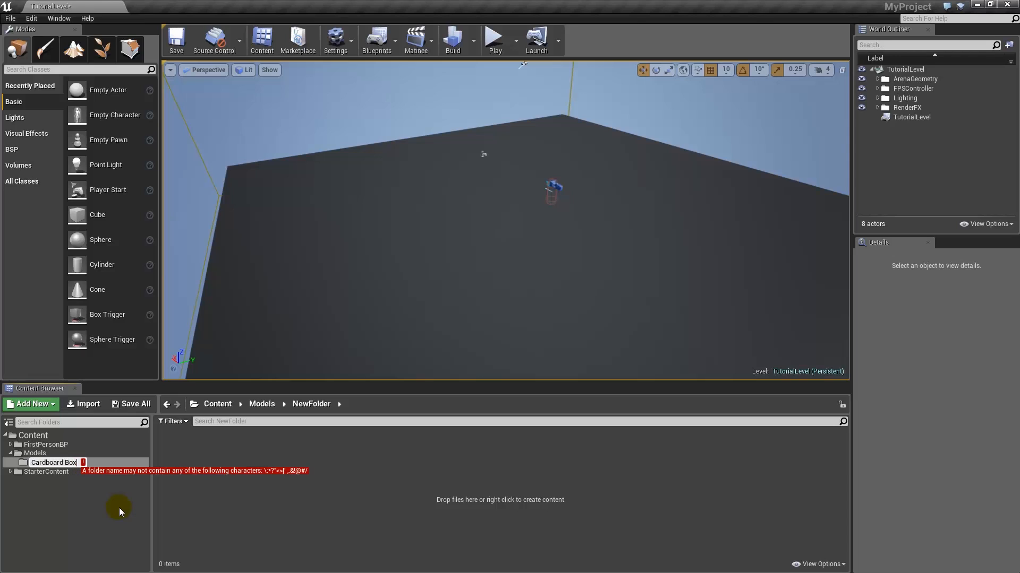
key("BackSpace")
key("BackSpace")
key("BackSpace")
key("BackSpace")
type("box")
key("Return")
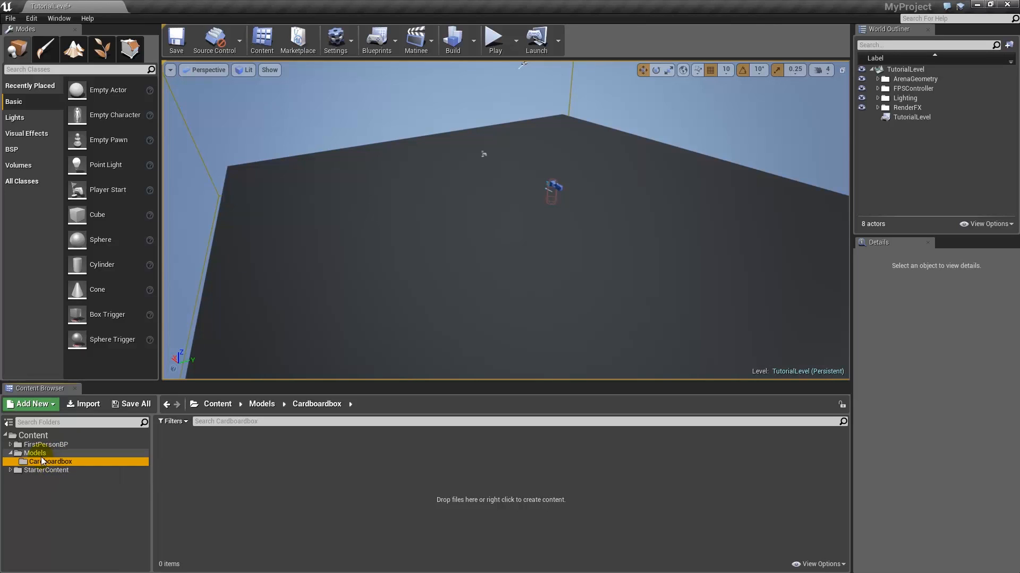
- Import Cardboard_Box1 FBX from the Unreal4\Models folder into Cardboardbox
left_click(87, 405)
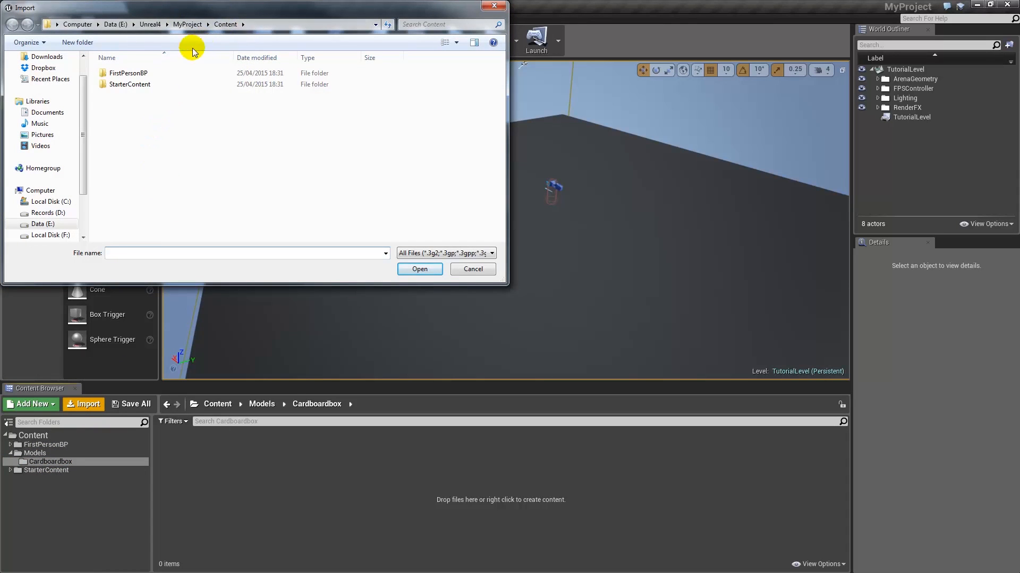
left_click(149, 24)
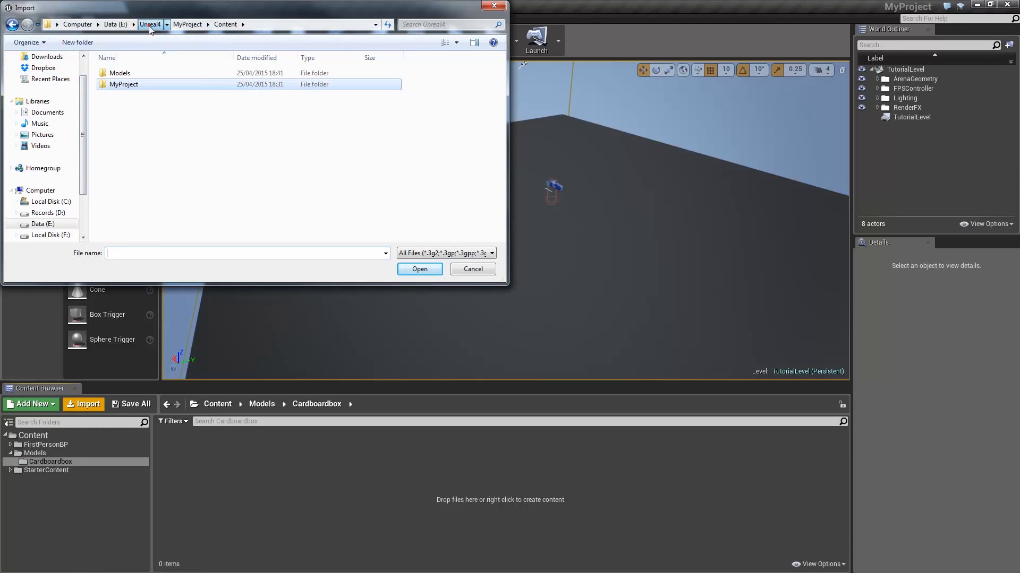
double_click(129, 74)
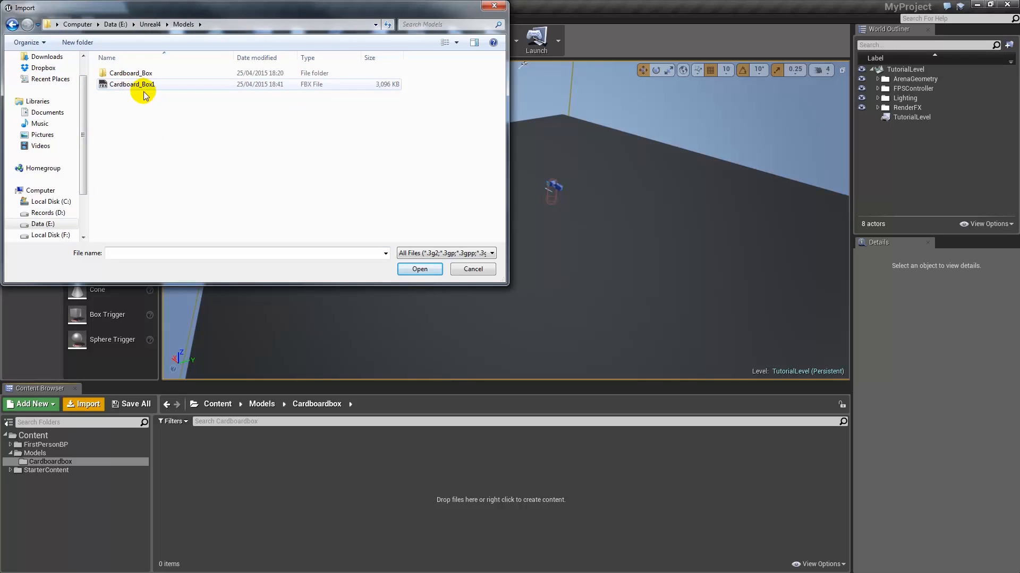
double_click(146, 85)
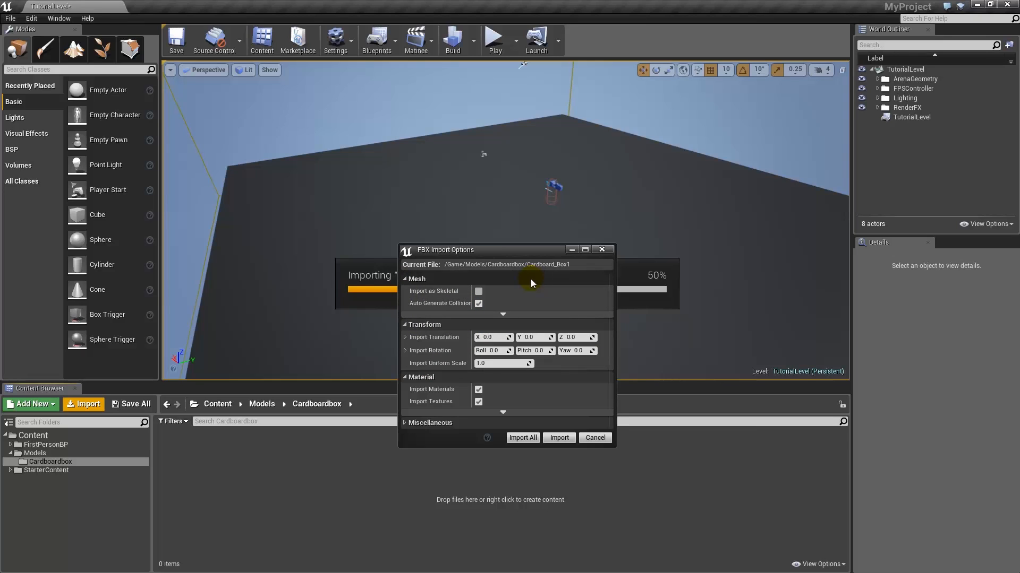
- Review the advanced Mesh and Material import options, then Import All for Cardboard_Box1
left_click(493, 315)
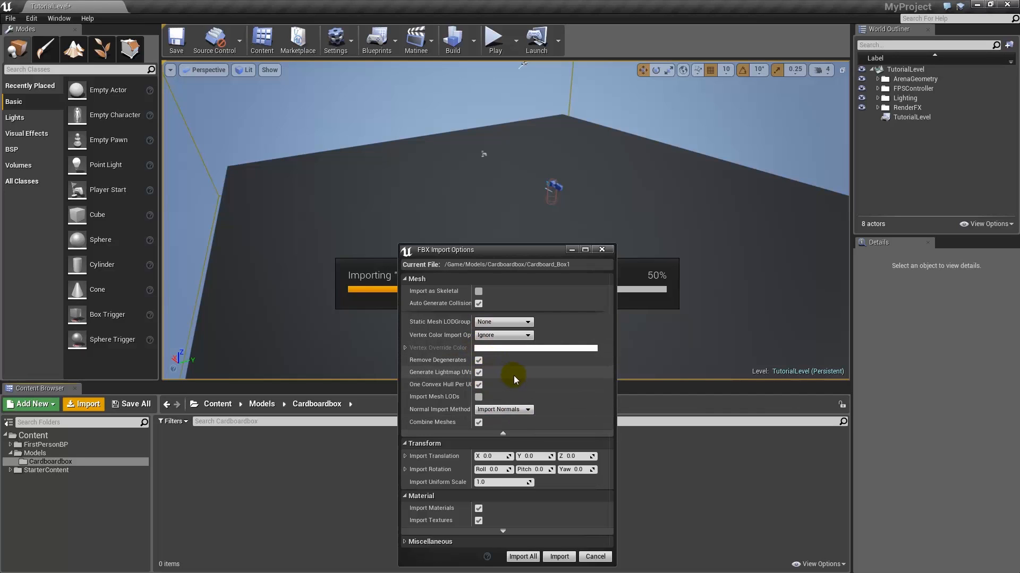
left_click(503, 434)
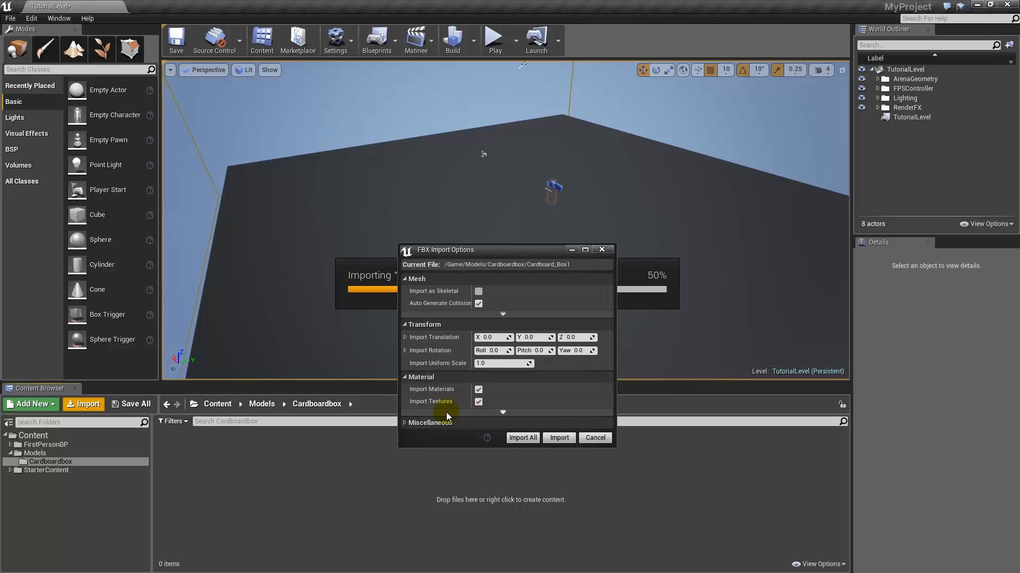
left_click(501, 412)
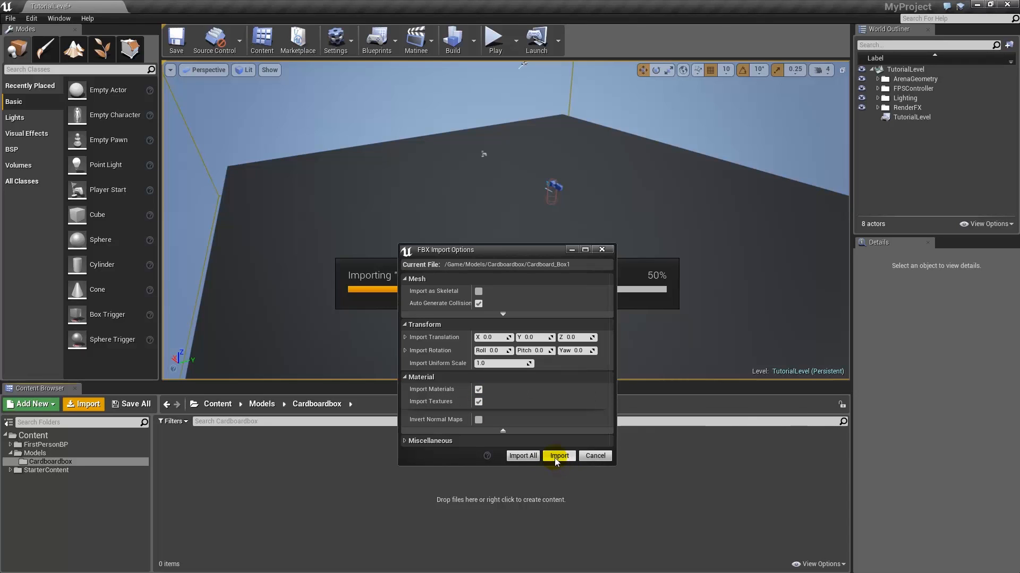
left_click(533, 455)
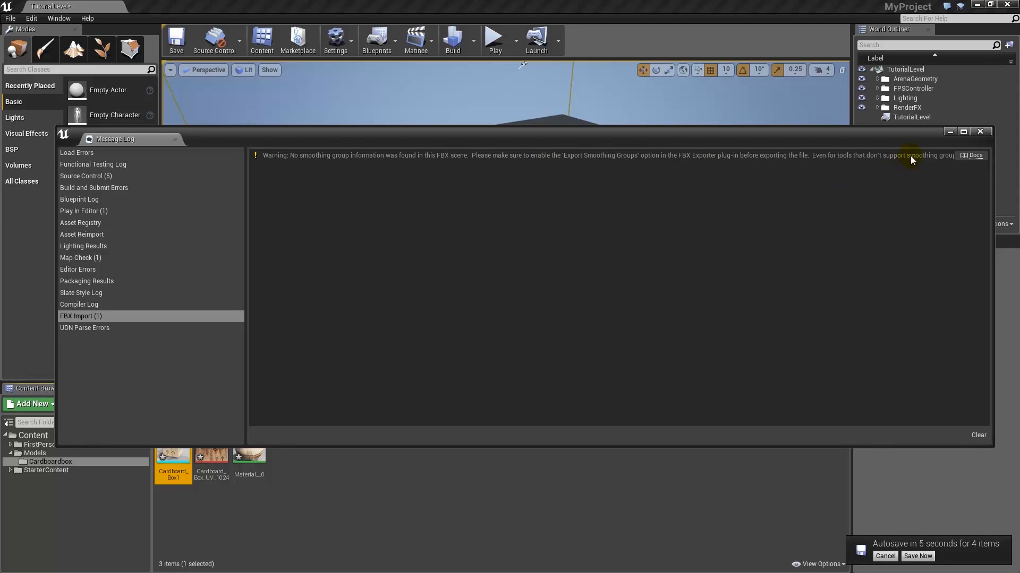
- Close the Message Log and open Cardboard_Box1 in the mesh editor
left_click(979, 136)
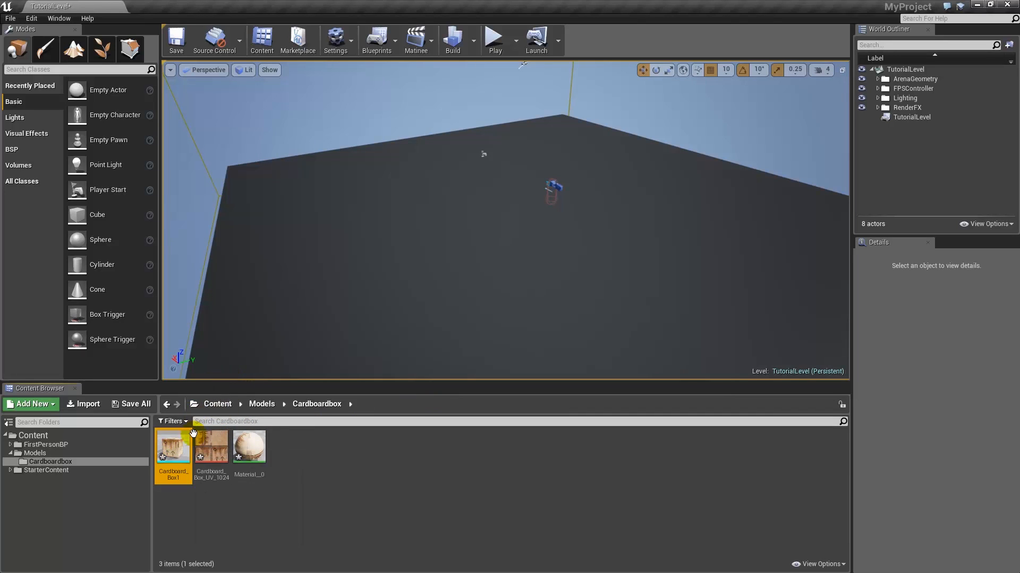
double_click(174, 453)
- Orbit the Cardboard_Box1 mesh preview, then inspect the Cardboard_Box_UV_1024 texture and close both
left_click_drag(396, 290, 414, 312)
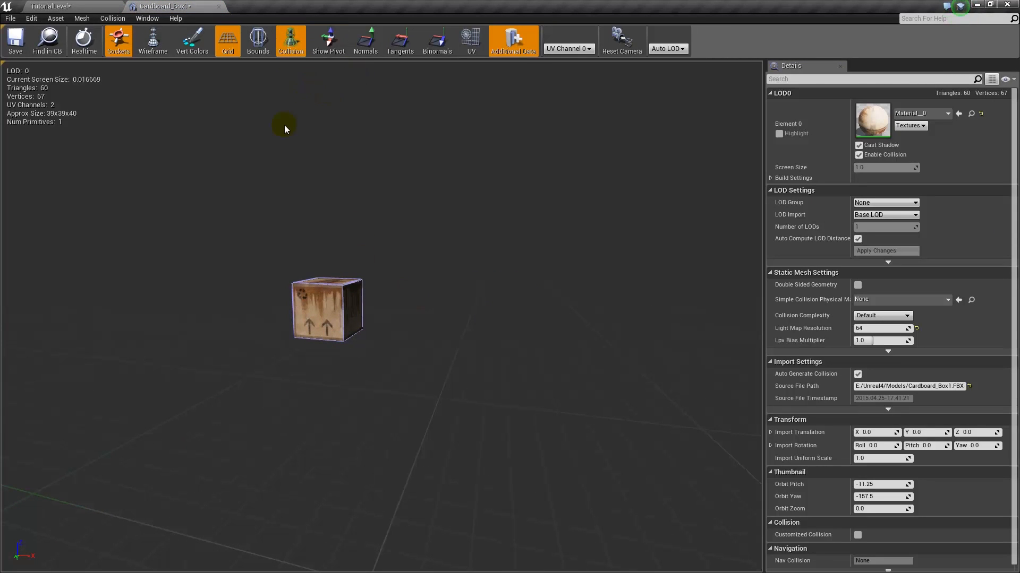
mouse_move(380, 255)
left_mouse_down()
mouse_move(360, 269)
mouse_move(371, 260)
left_mouse_up()
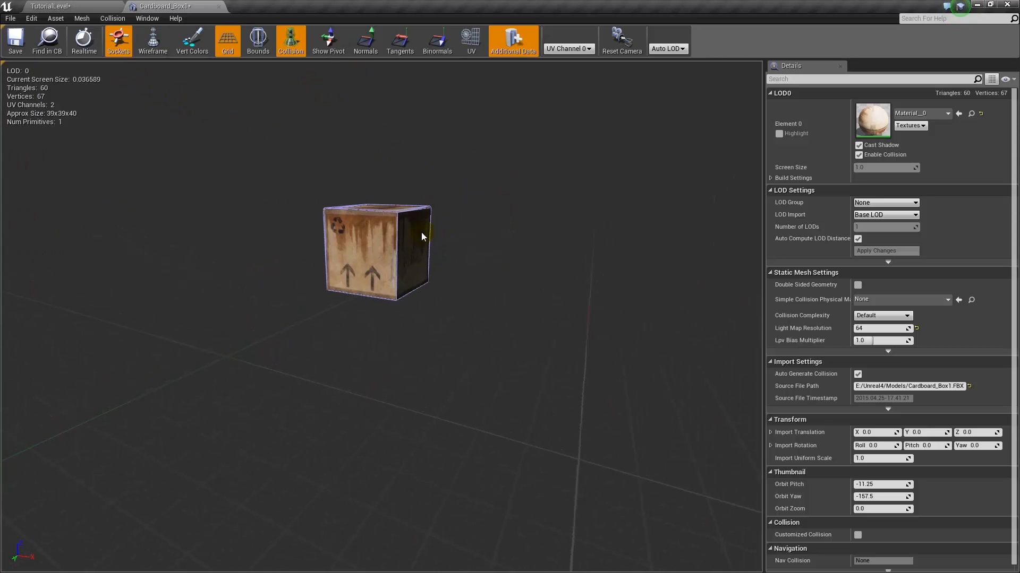
left_click(219, 7)
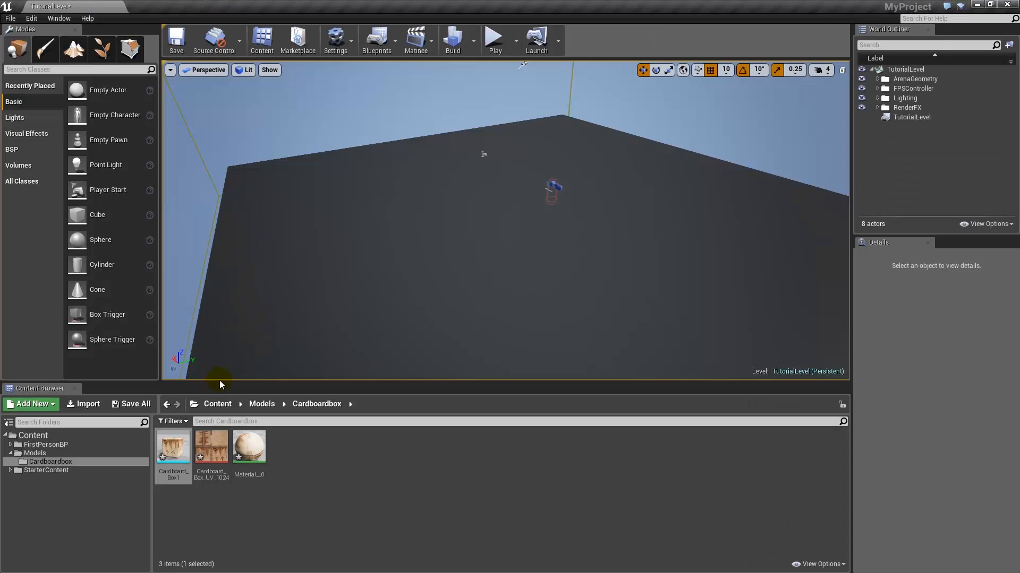
left_click(211, 452)
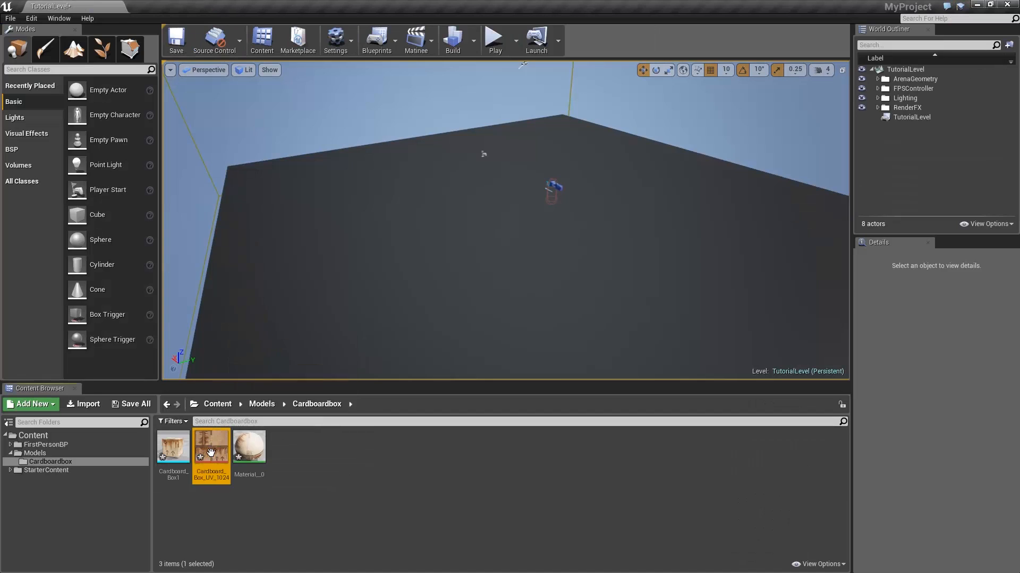
double_click(211, 452)
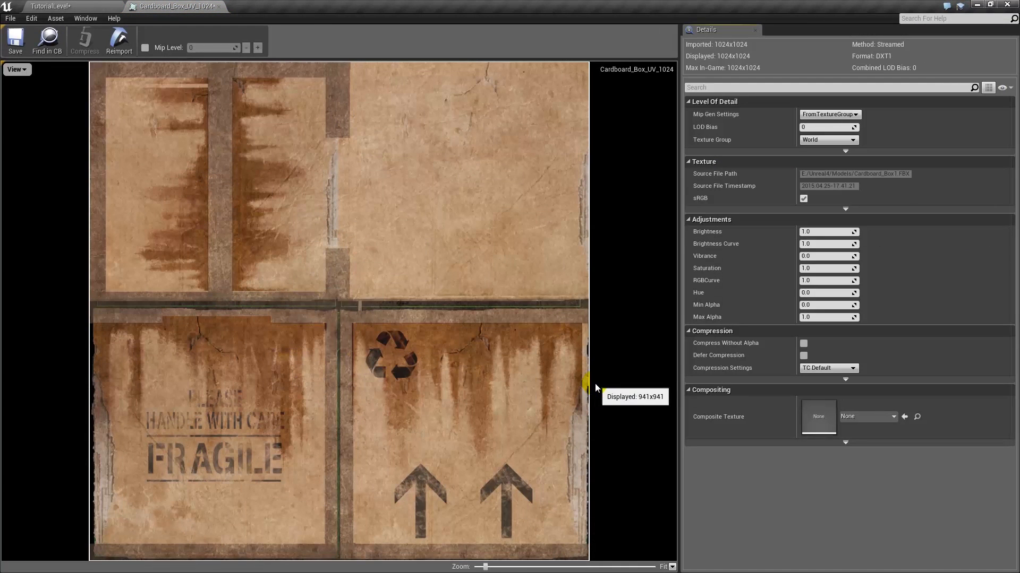
left_click(218, 6)
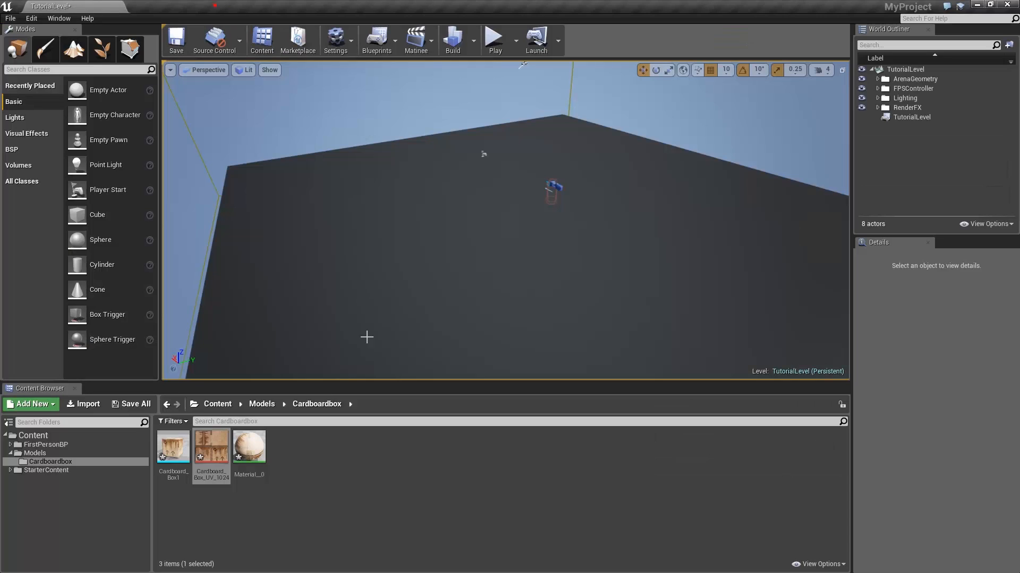
- Open Material_0 and arrange its graph so the Texture Sample feeding Base Color shows
double_click(255, 448)
scroll(611, 228, "down", 3)
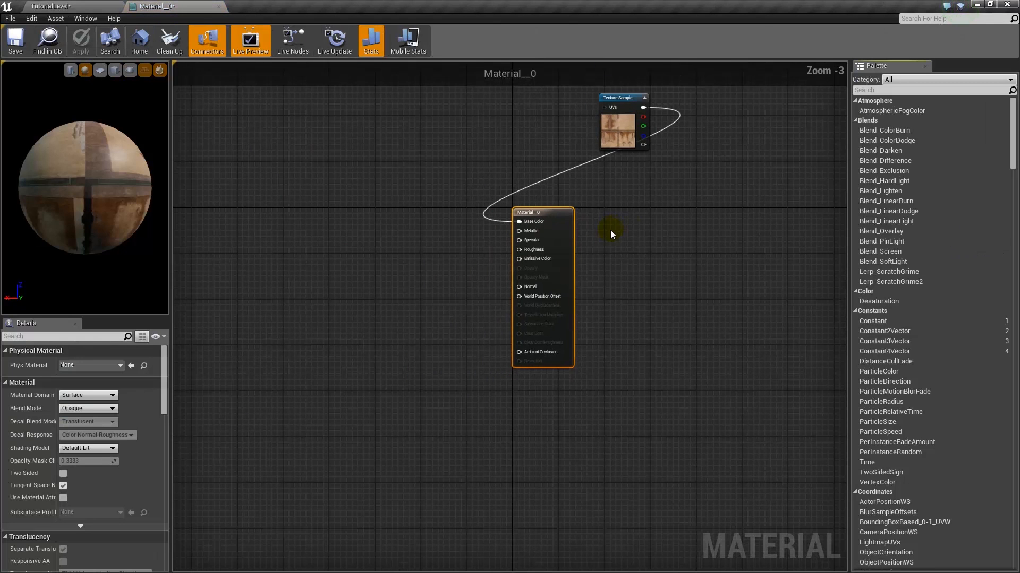
mouse_move(676, 183)
left_mouse_down()
mouse_move(638, 220)
mouse_move(662, 189)
left_mouse_up()
right_click_drag(662, 189, 490, 317)
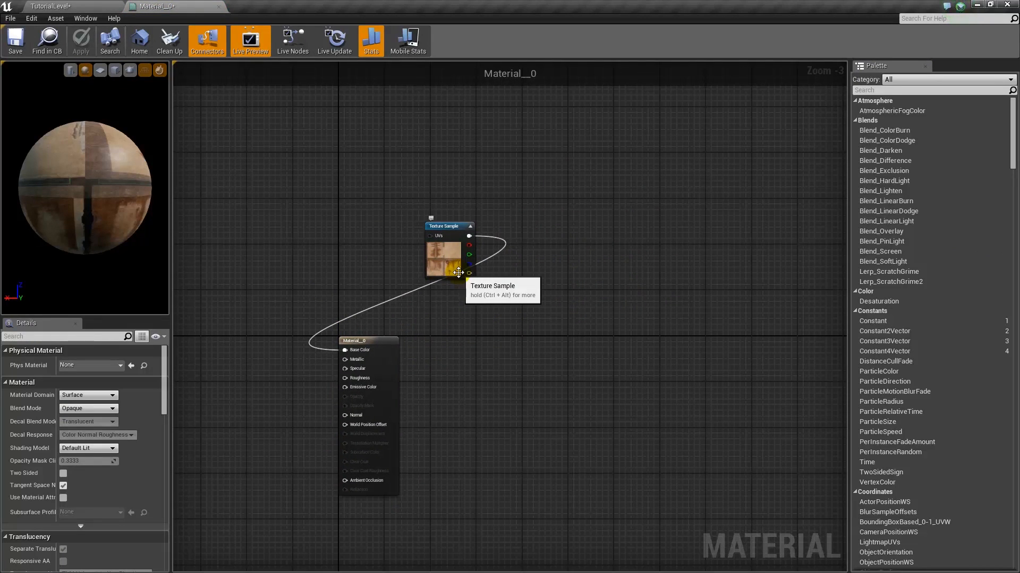
scroll(478, 303, "up", 2)
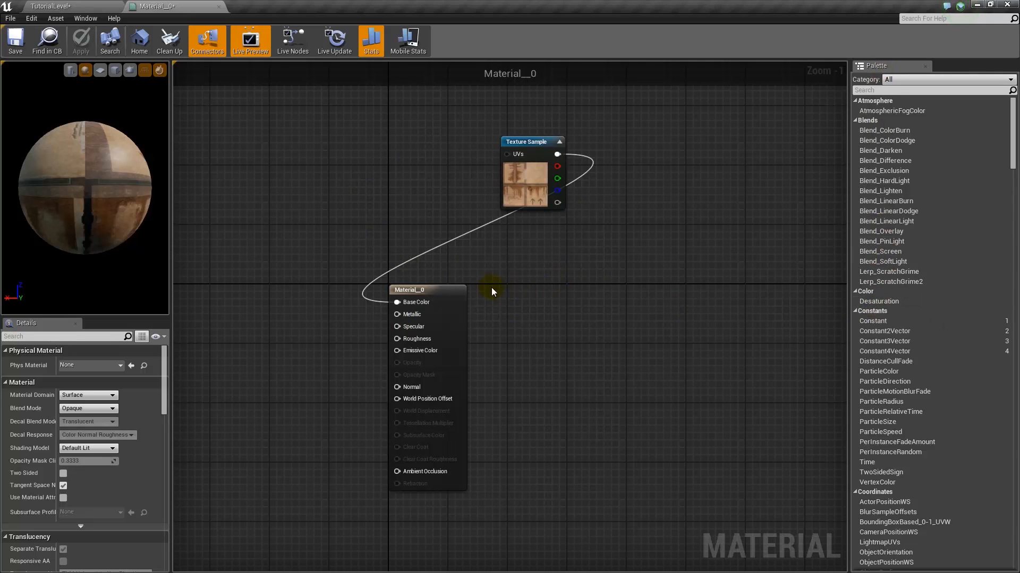
left_click_drag(435, 292, 665, 234)
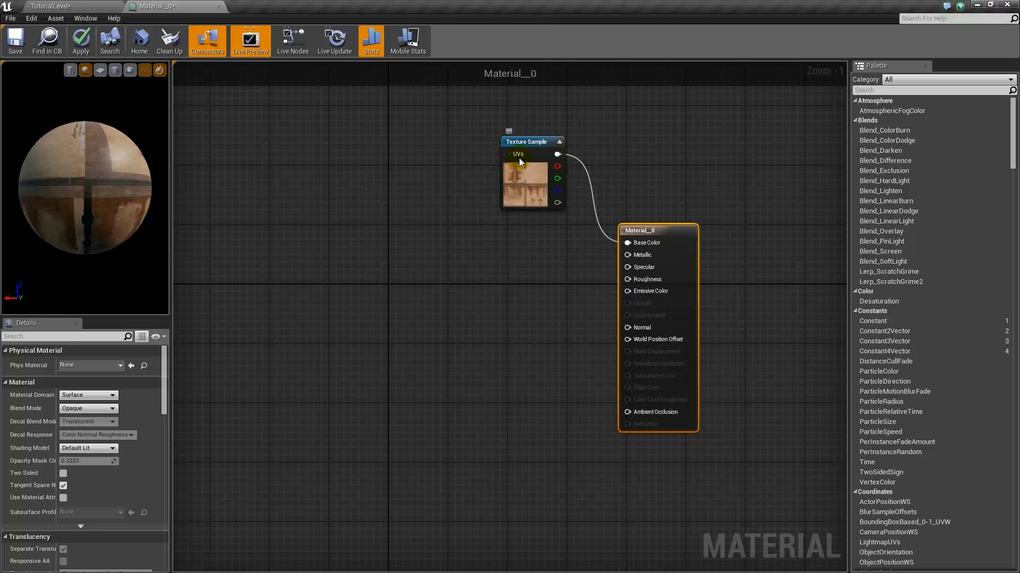
left_click(91, 7)
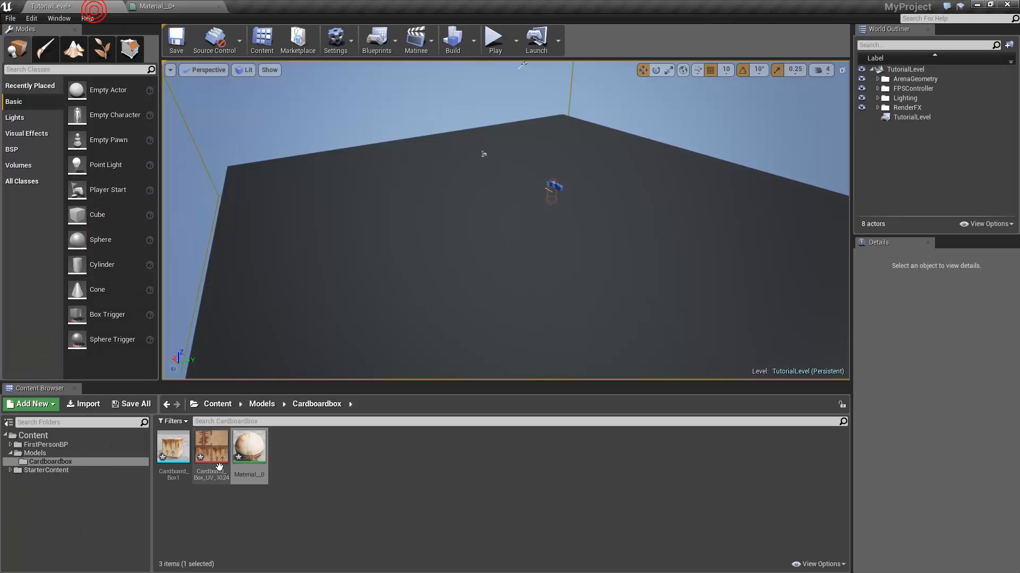
left_click(147, 6)
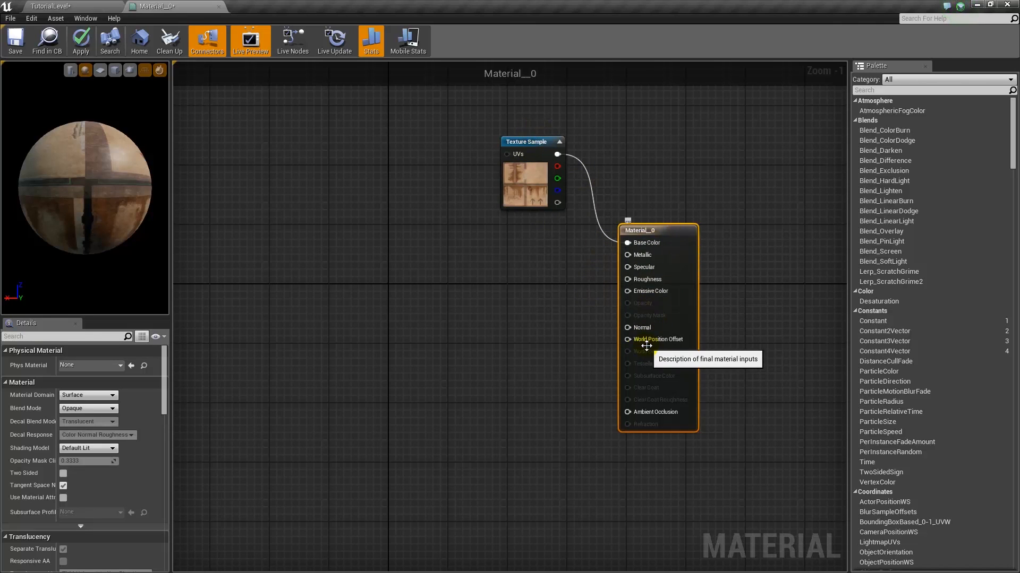
left_click(49, 6)
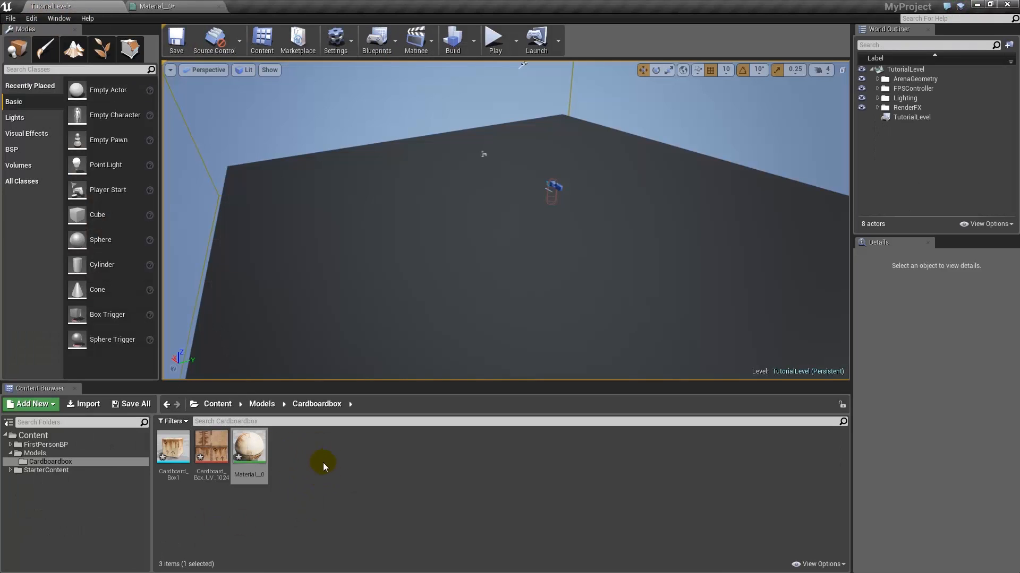
left_click(176, 6)
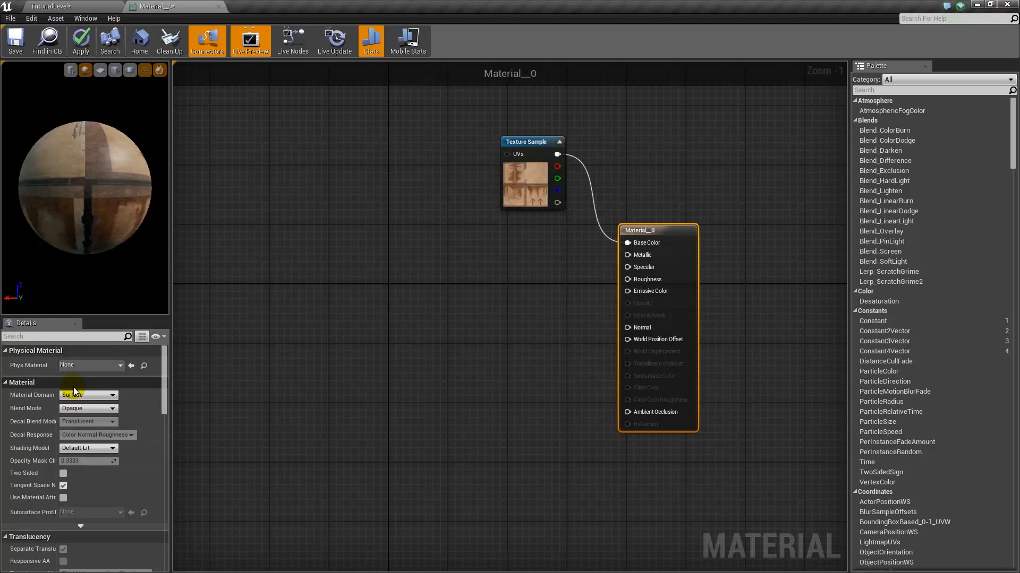
- Cancel the close prompt, save Material_0 with Ctrl+S, then close its editor tab
left_click(219, 6)
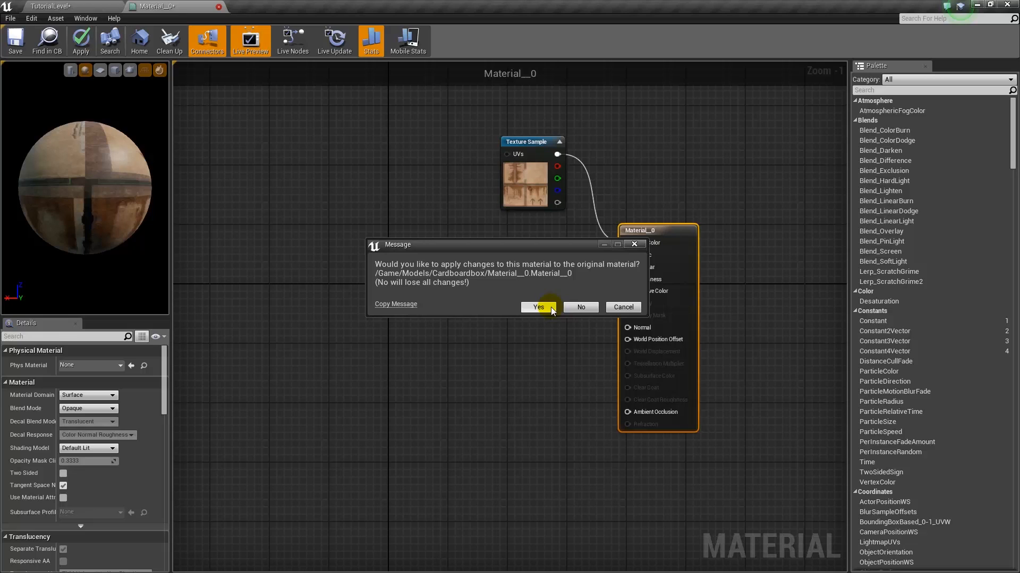
left_click(617, 308)
left_click(582, 307)
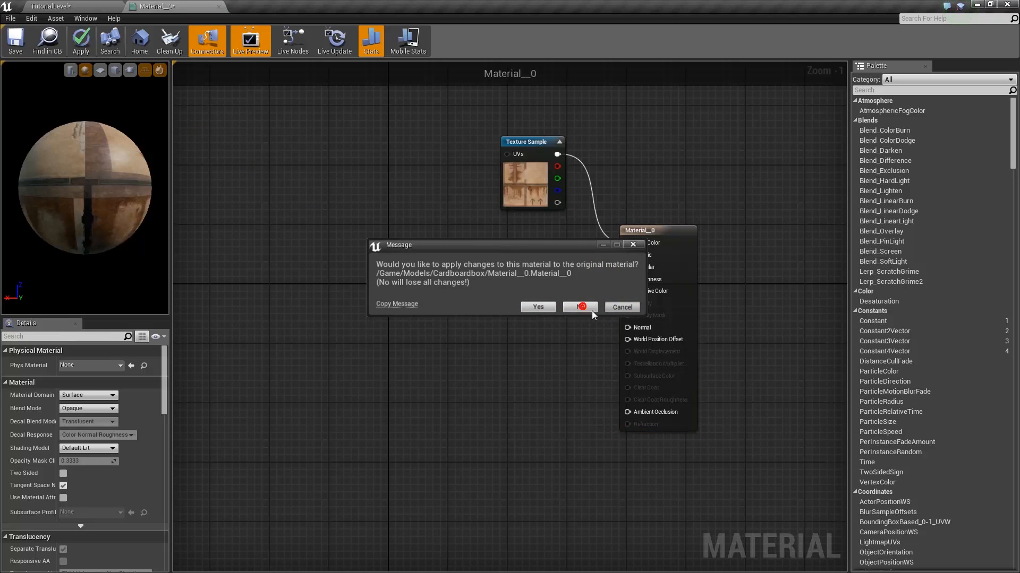
left_click(619, 308)
left_click(633, 245)
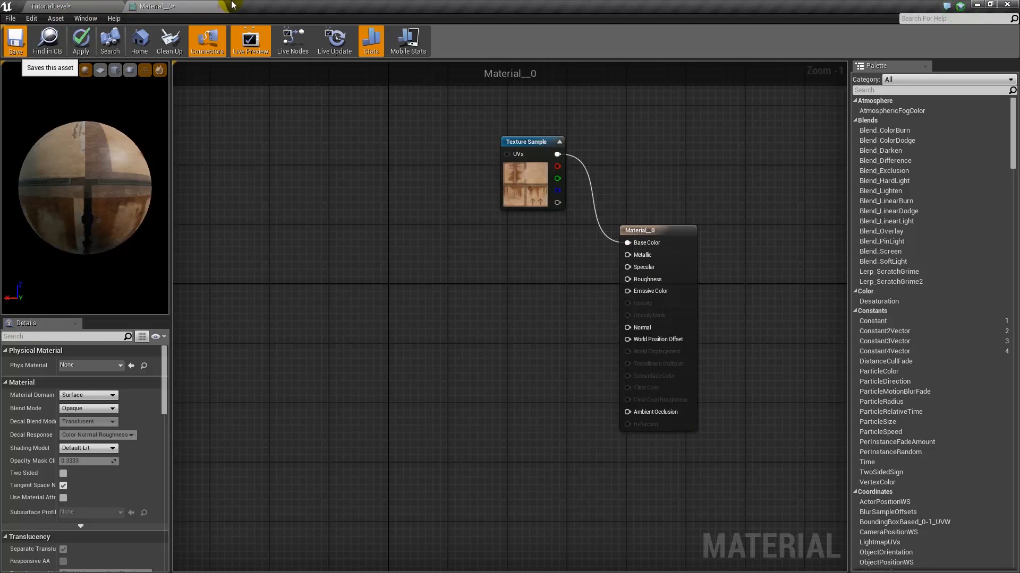
key("ctrl+s")
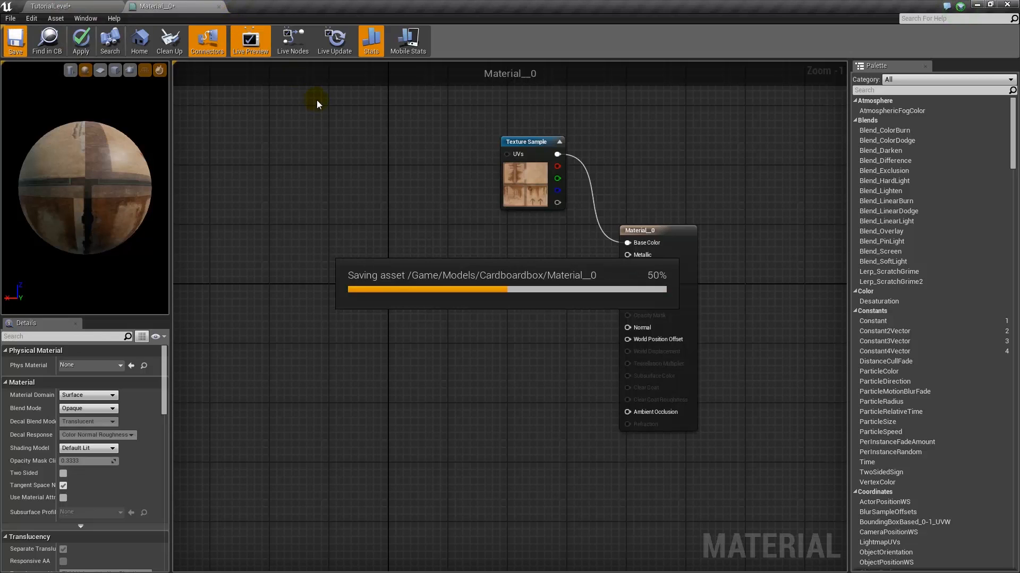
left_click(219, 6)
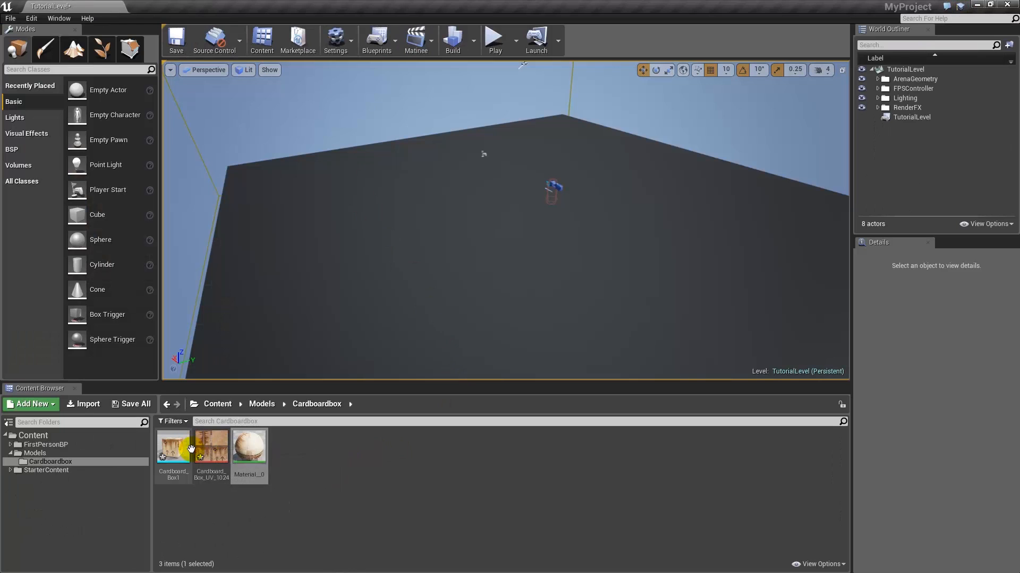
- Drag Cardboard_Box1 into the level and frame the view on it
left_click_drag(179, 450, 463, 250)
scroll(477, 274, "up", 3)
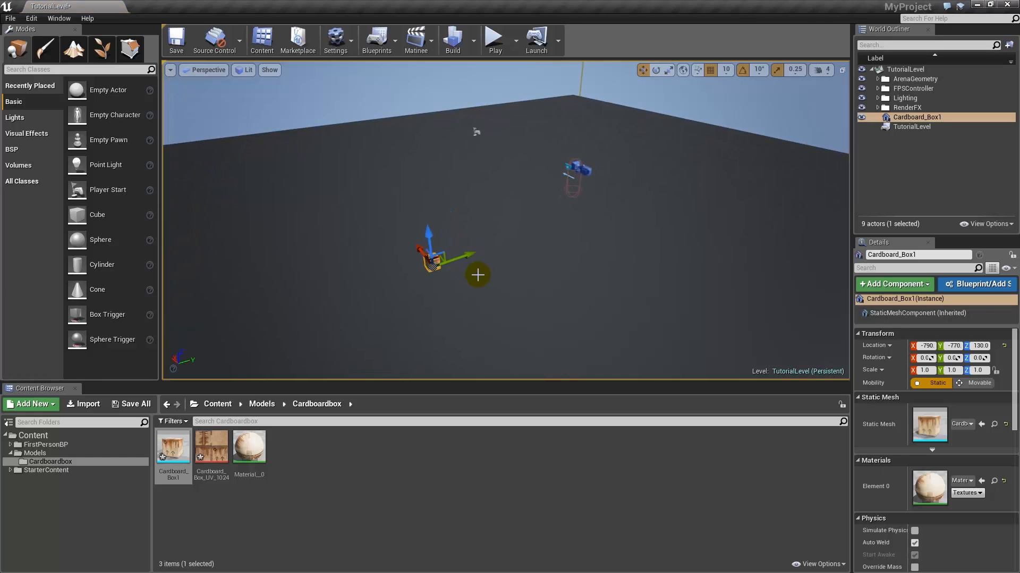
key("f")
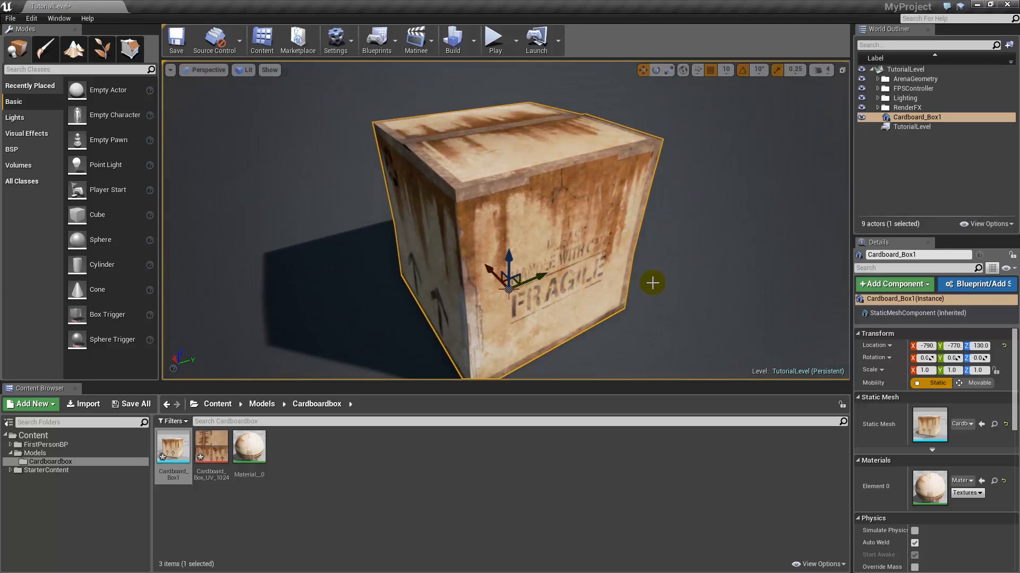
left_click_drag(650, 269, 644, 273, "alt")
scroll(648, 268, "down", 8)
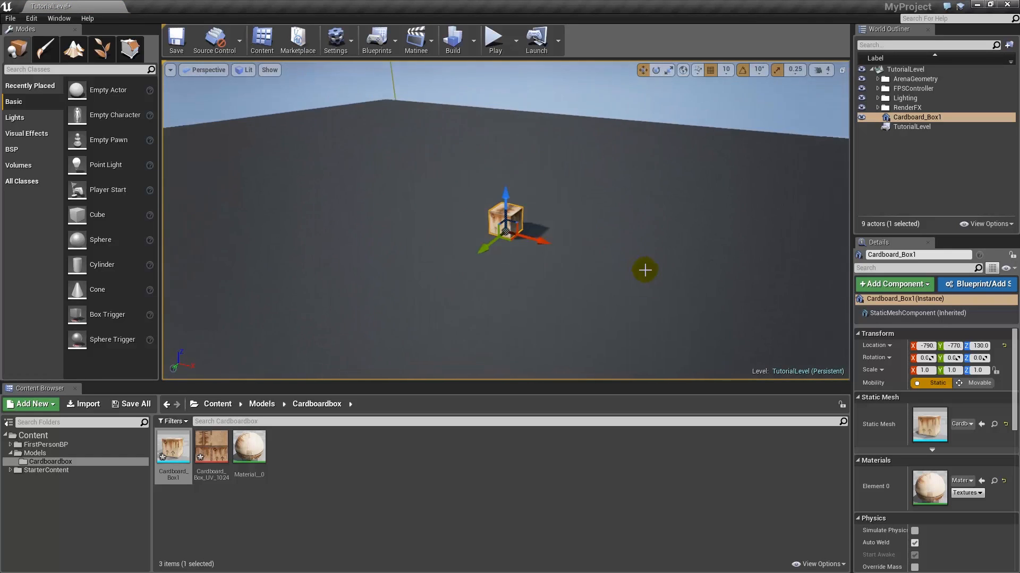
scroll(541, 265, "up", 5)
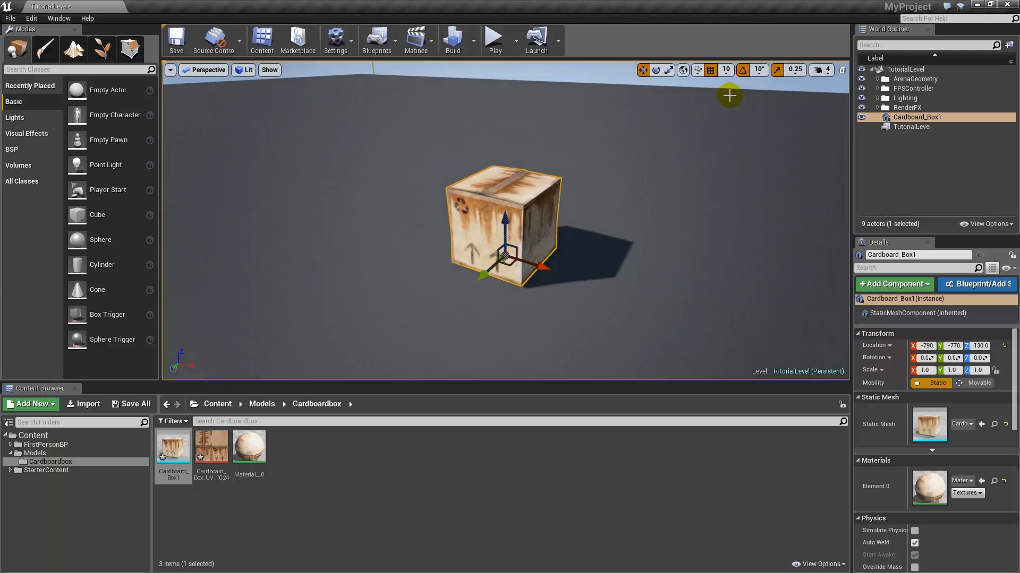
- Scale the box up uniformly to 3.75 and check it from another angle
left_click(669, 72)
mouse_move(481, 276)
left_mouse_down()
mouse_move(467, 263)
mouse_move(493, 289)
left_mouse_up()
scroll(489, 259, "down", 10)
left_click_drag(434, 250, 457, 250, "alt")
left_click(489, 126)
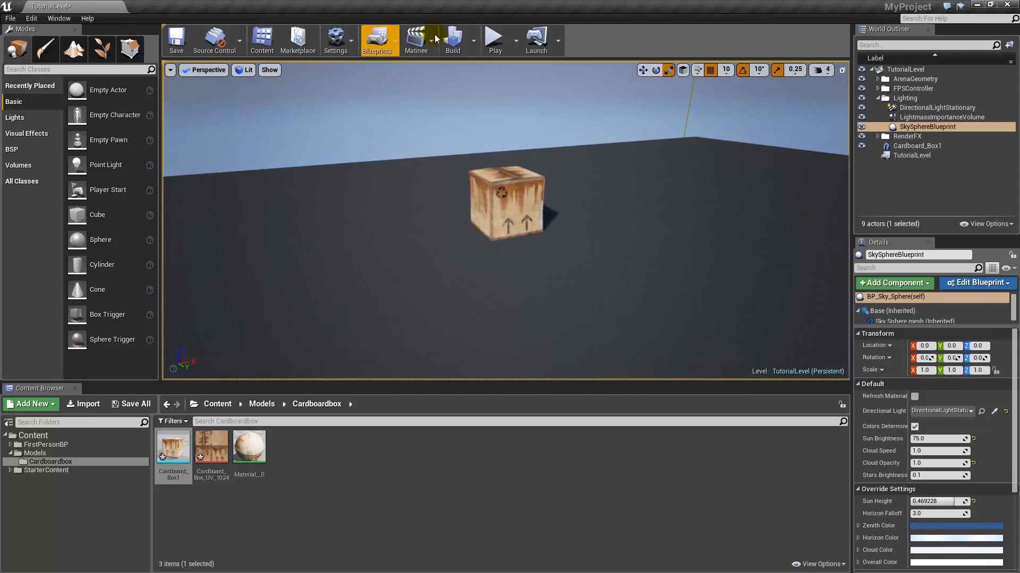
left_click(495, 40)
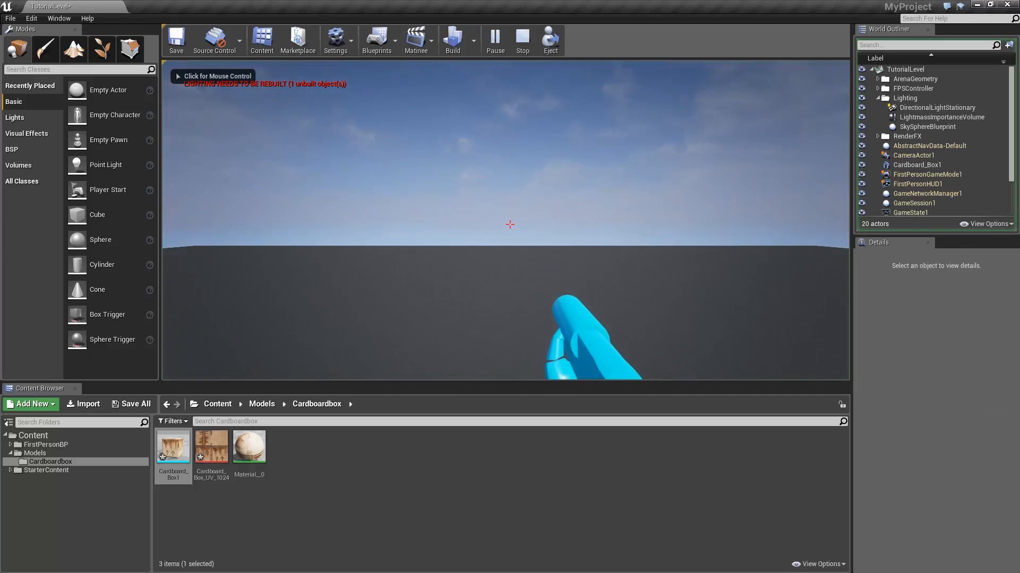
key("w")
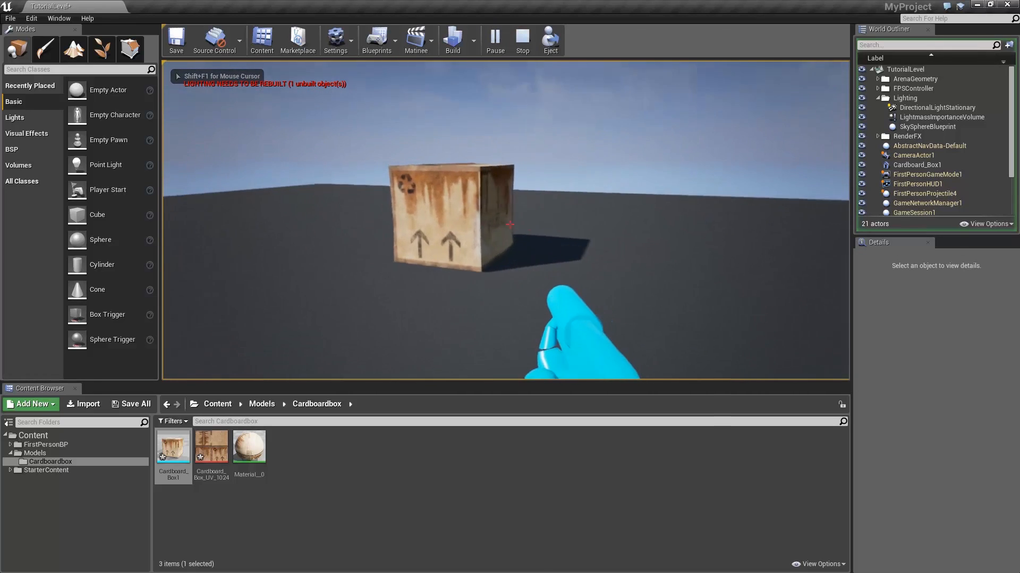
key("a")
key("w")
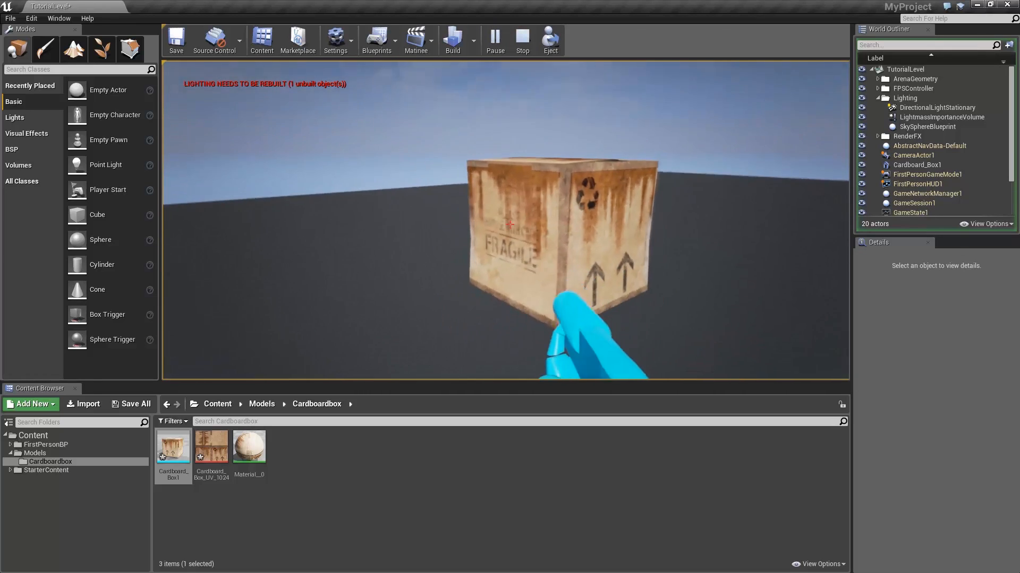
key("d")
key("w")
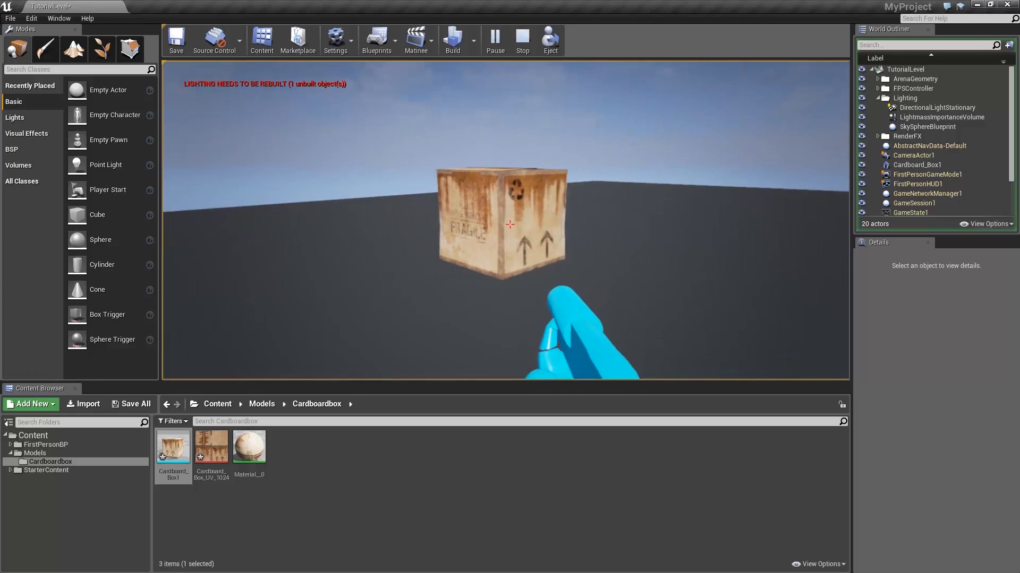
key("Escape")
left_click(539, 113)
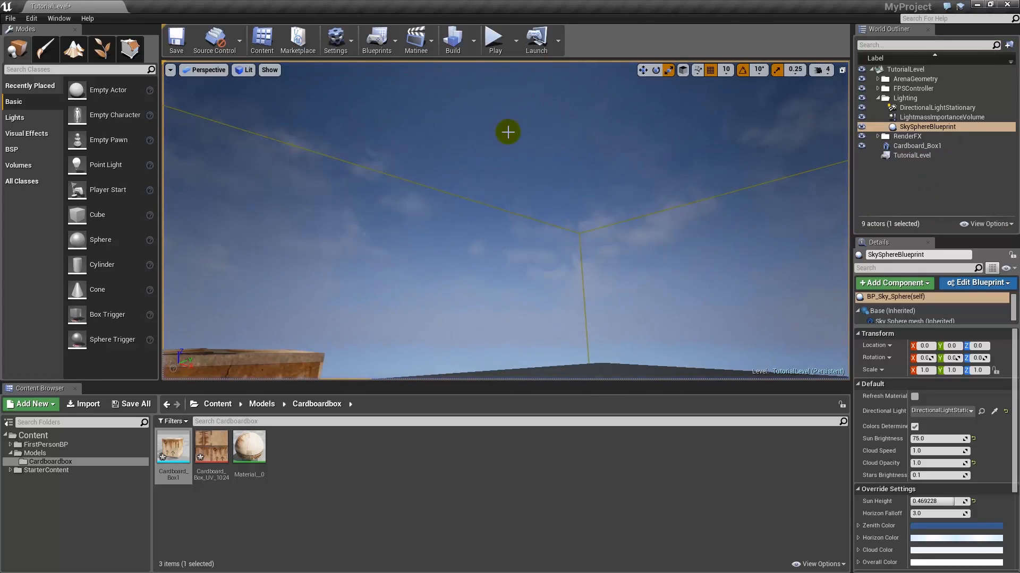
left_click_drag(493, 227, 478, 252)
left_click_drag(530, 206, 526, 206, "alt")
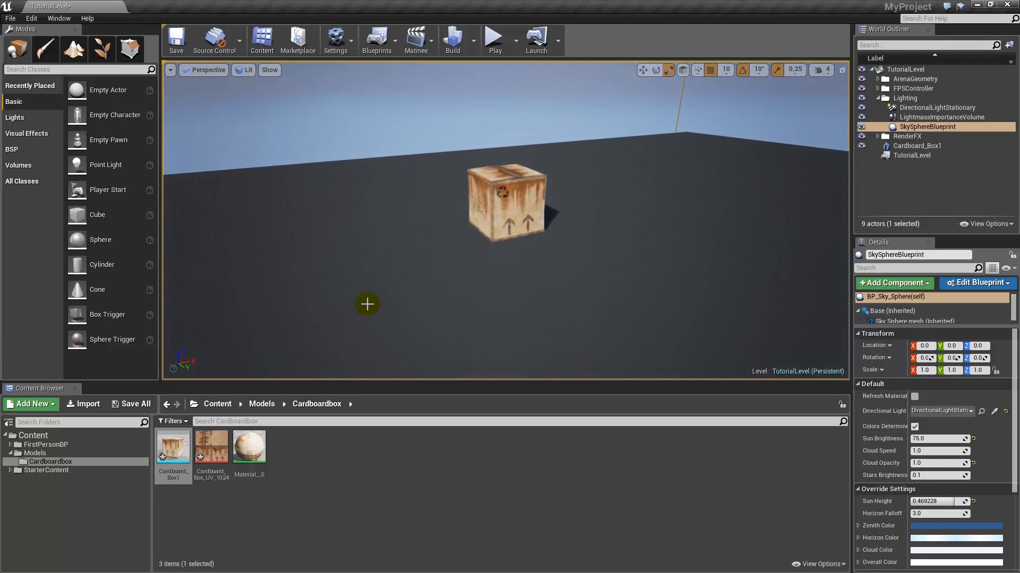
left_click(278, 498)
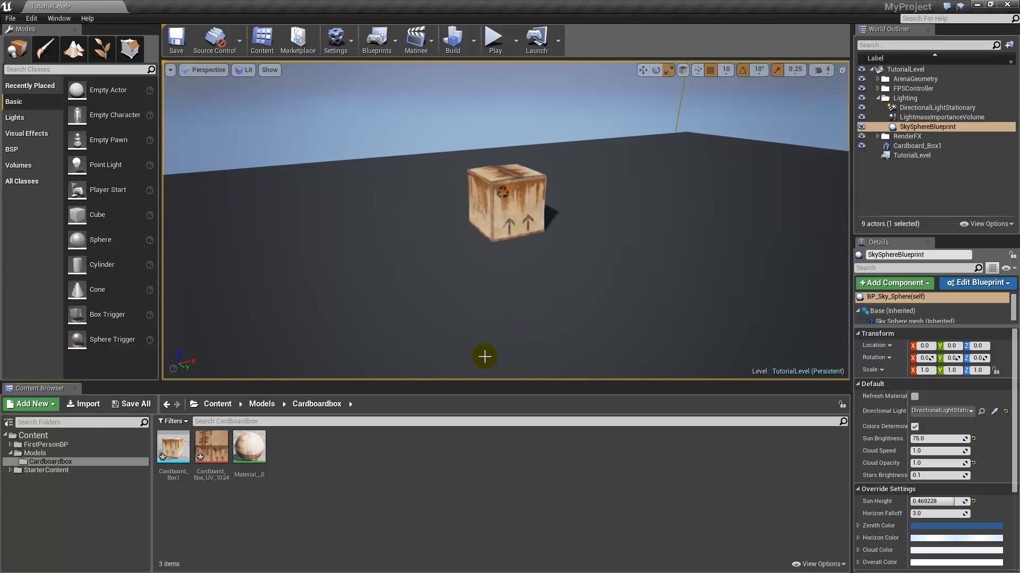
mouse_move(215, 455)
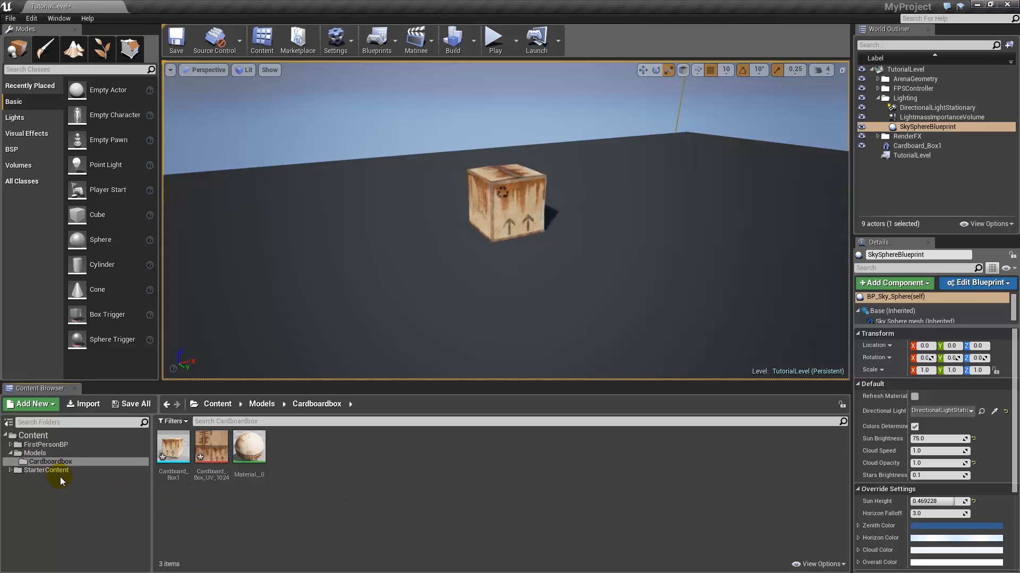
mouse_move(175, 450)
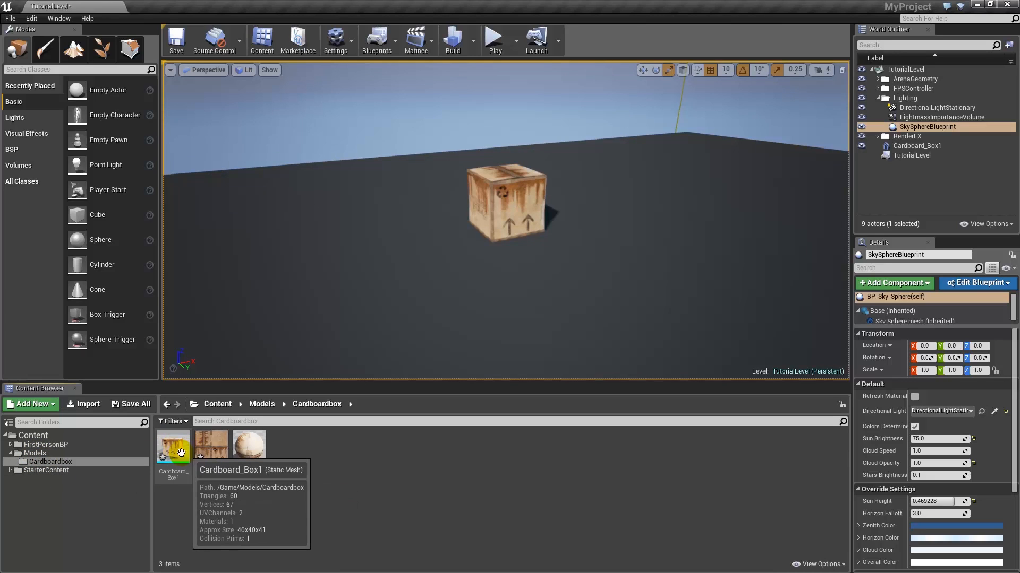